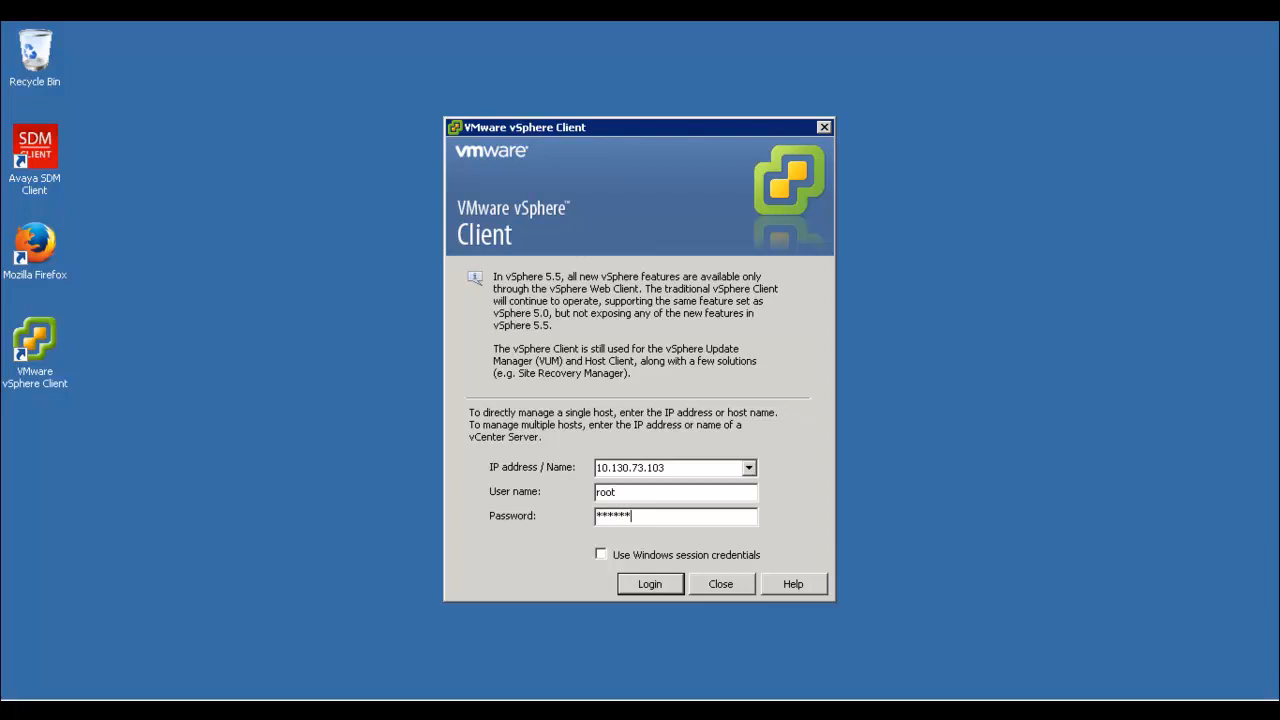
Log in to host 10.130.73.103, ignore the certificate warning, and open Inventory
key("Return")
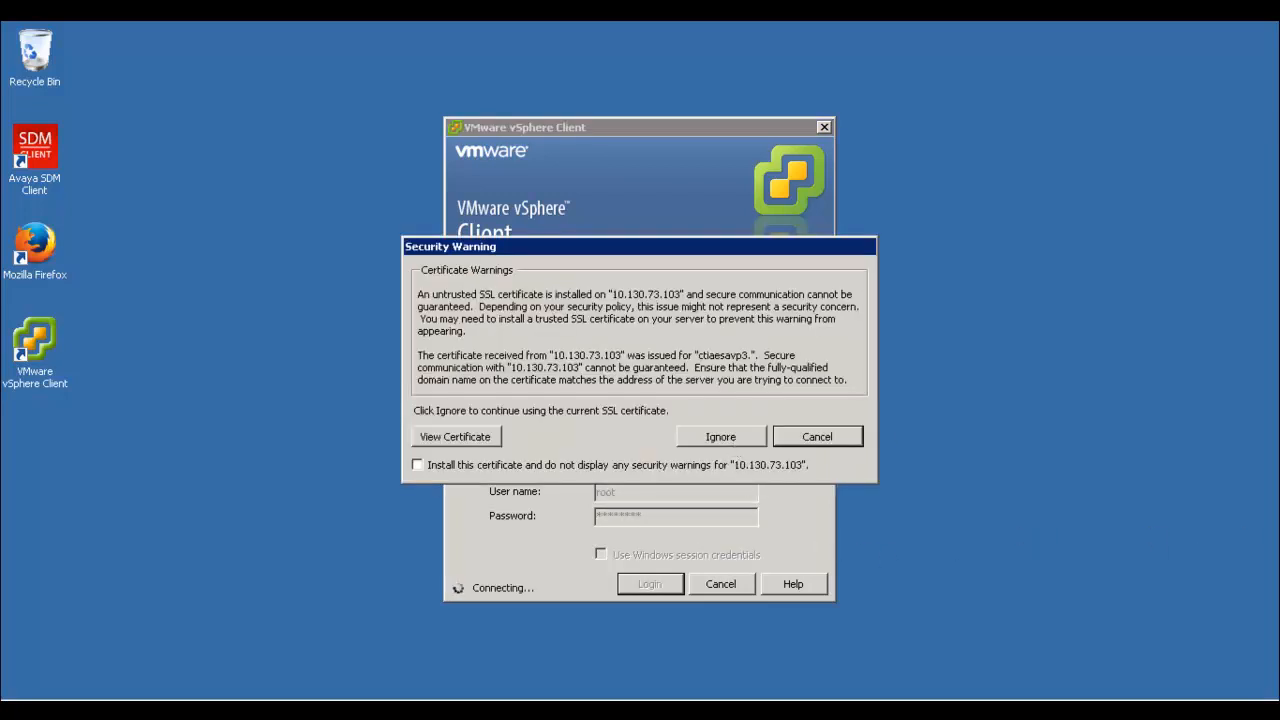
left_click(729, 436)
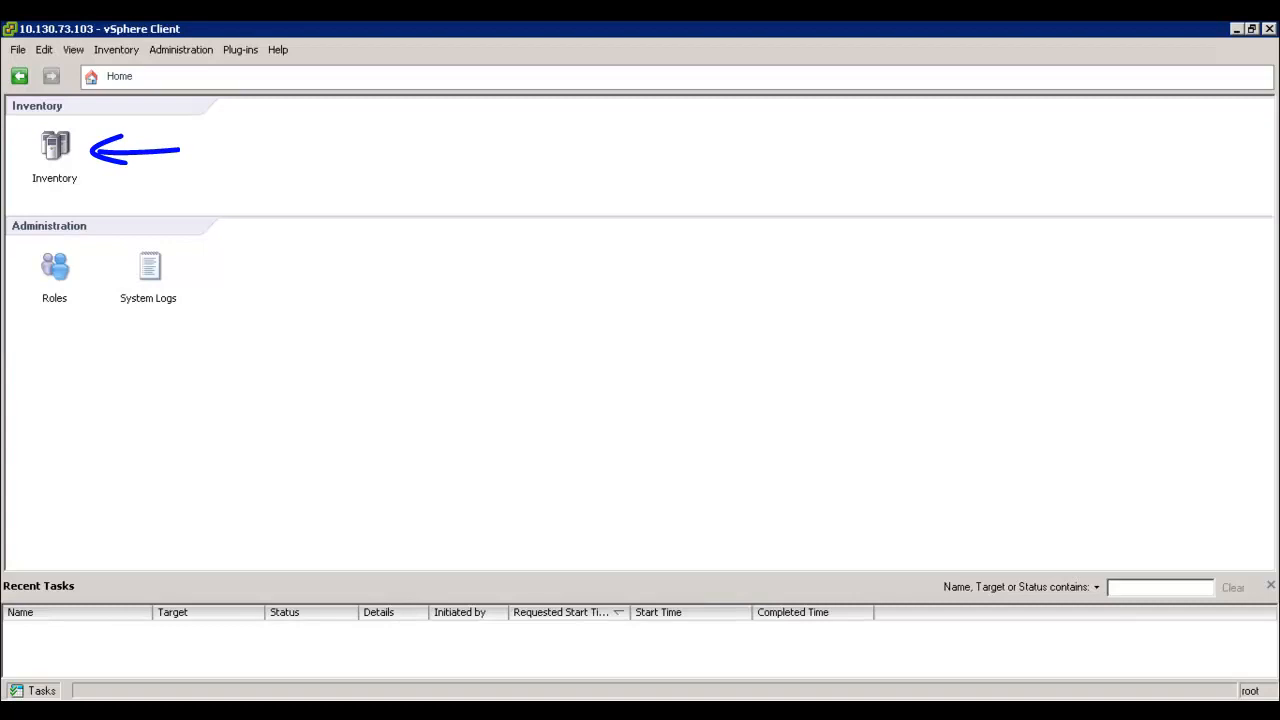
left_click(64, 164)
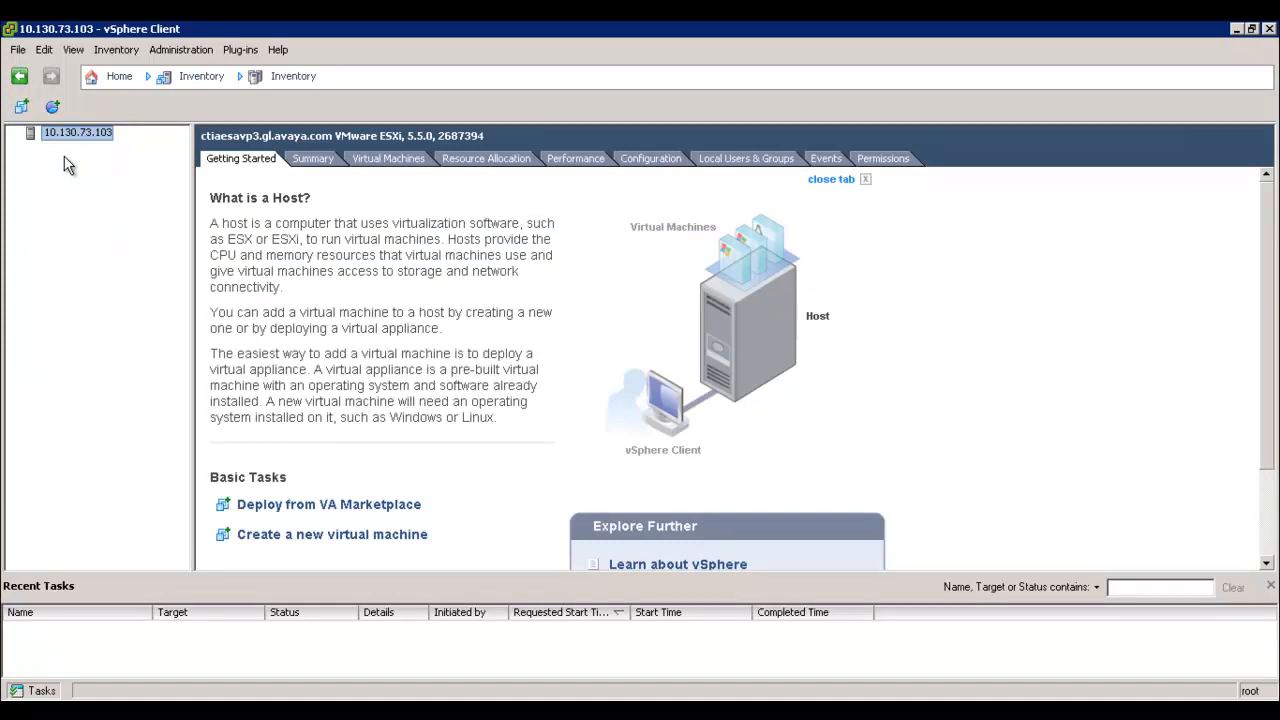
Deploy an OVF template from AES-7.0.0.0.0.13.20150629-e50-00.ova in Downloads and view its details
left_click(18, 50)
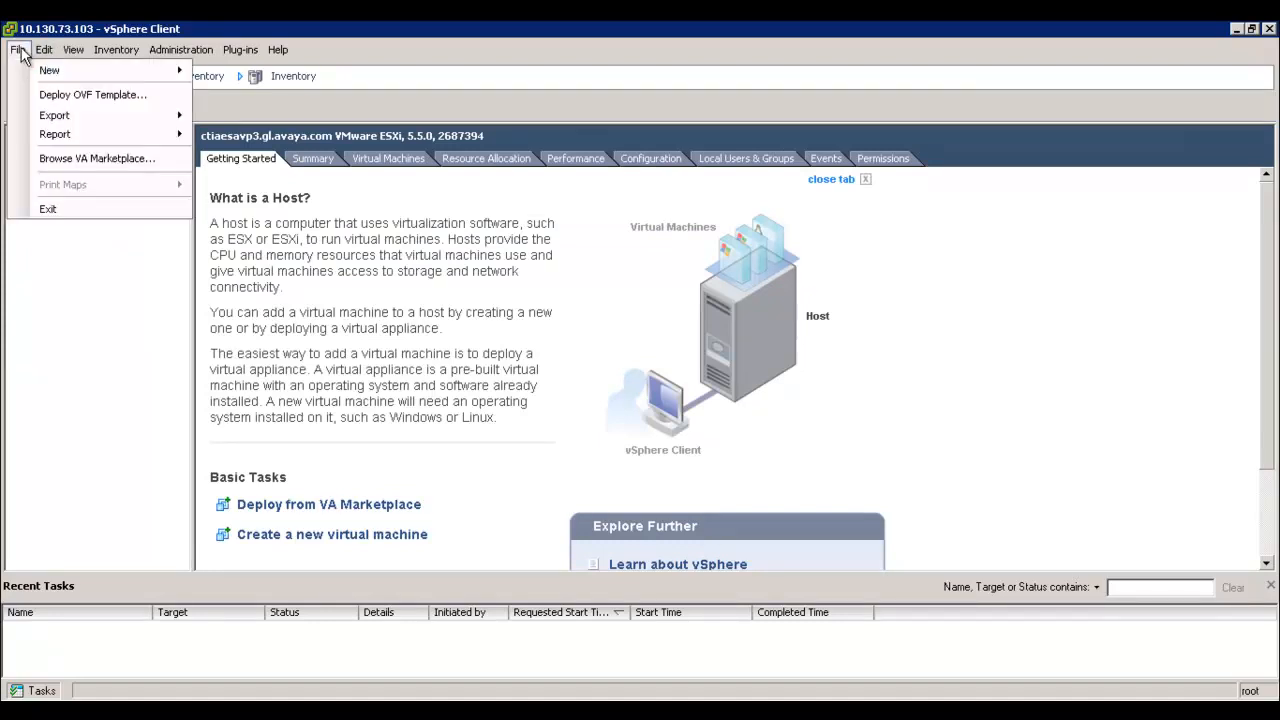
left_click(76, 99)
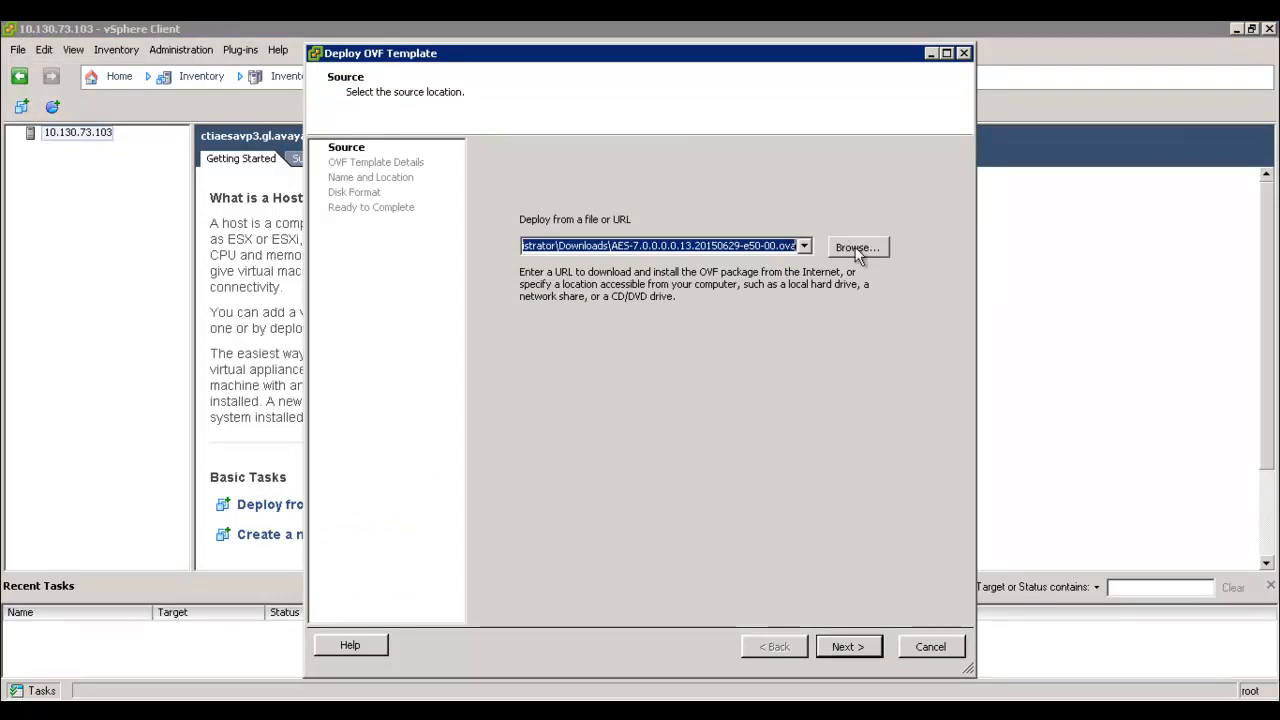
left_click(857, 247)
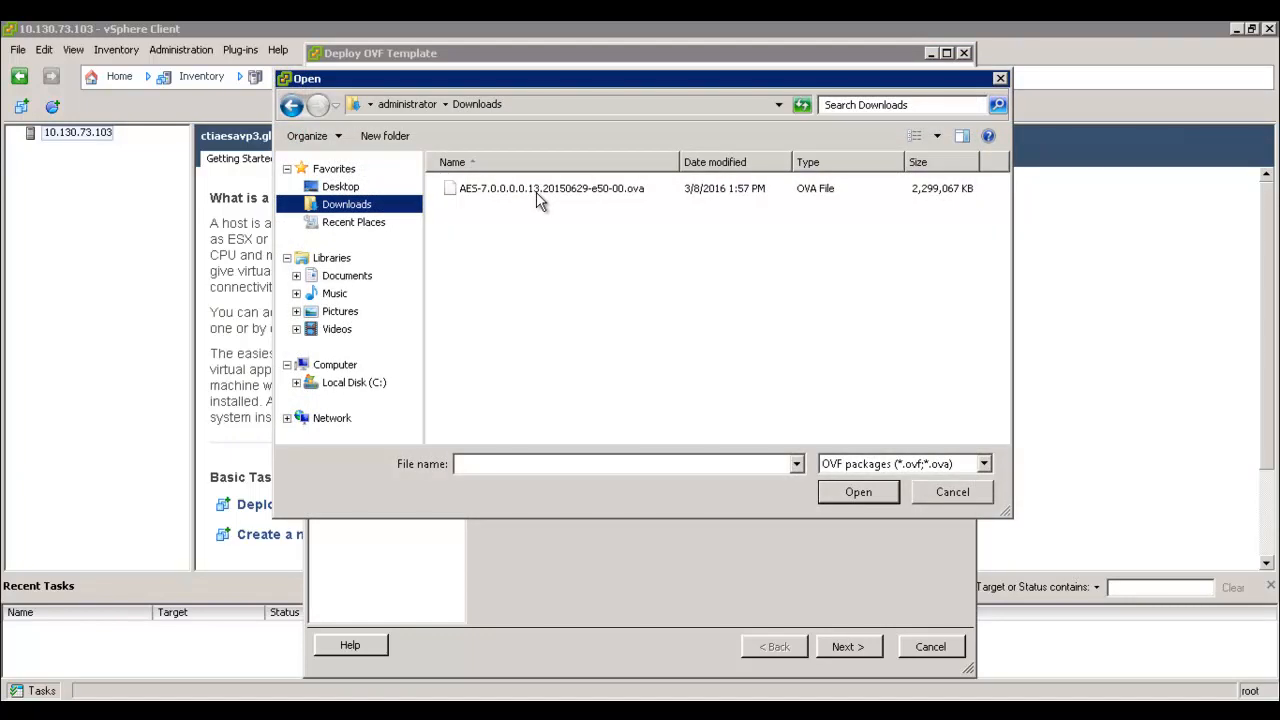
left_click(536, 192)
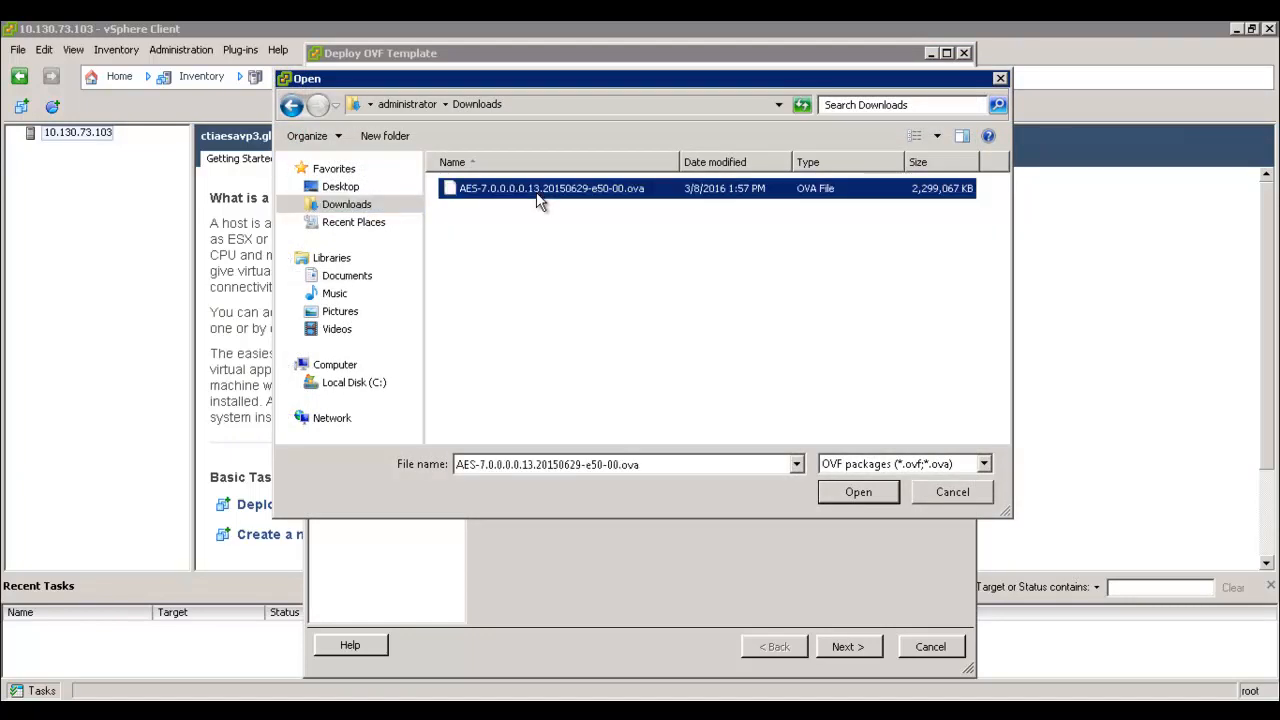
left_click(859, 492)
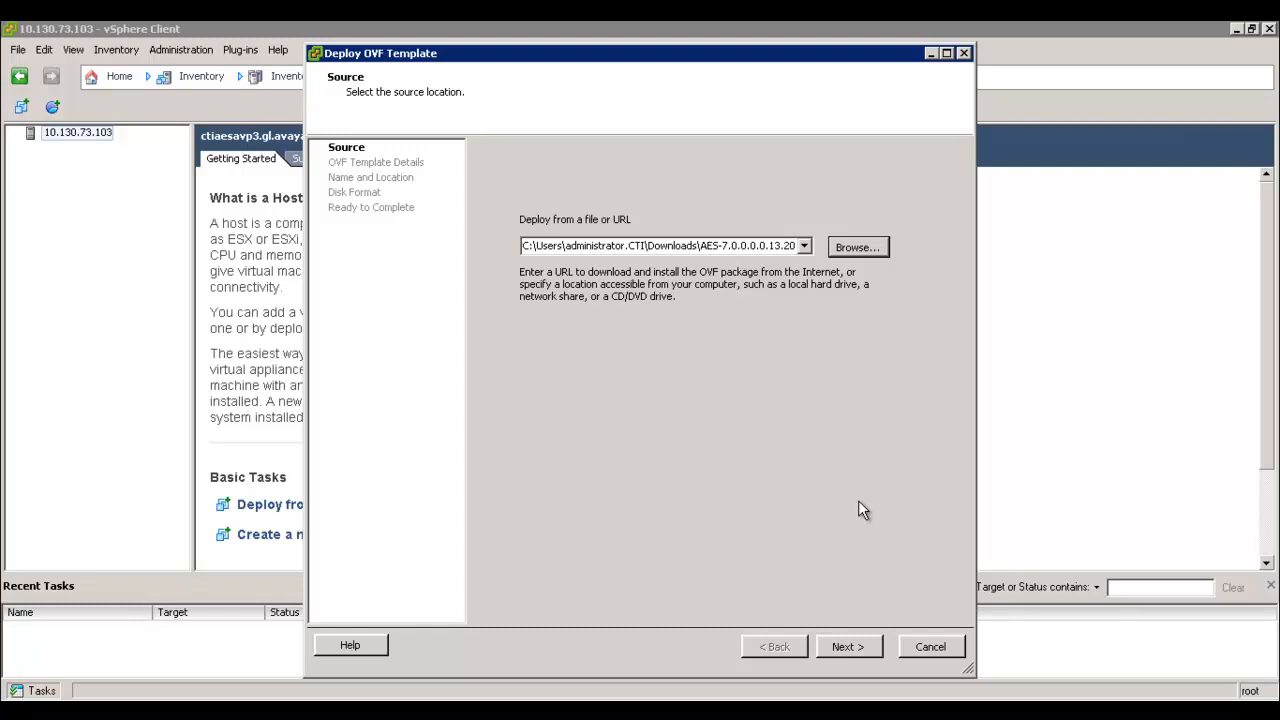
left_click(848, 646)
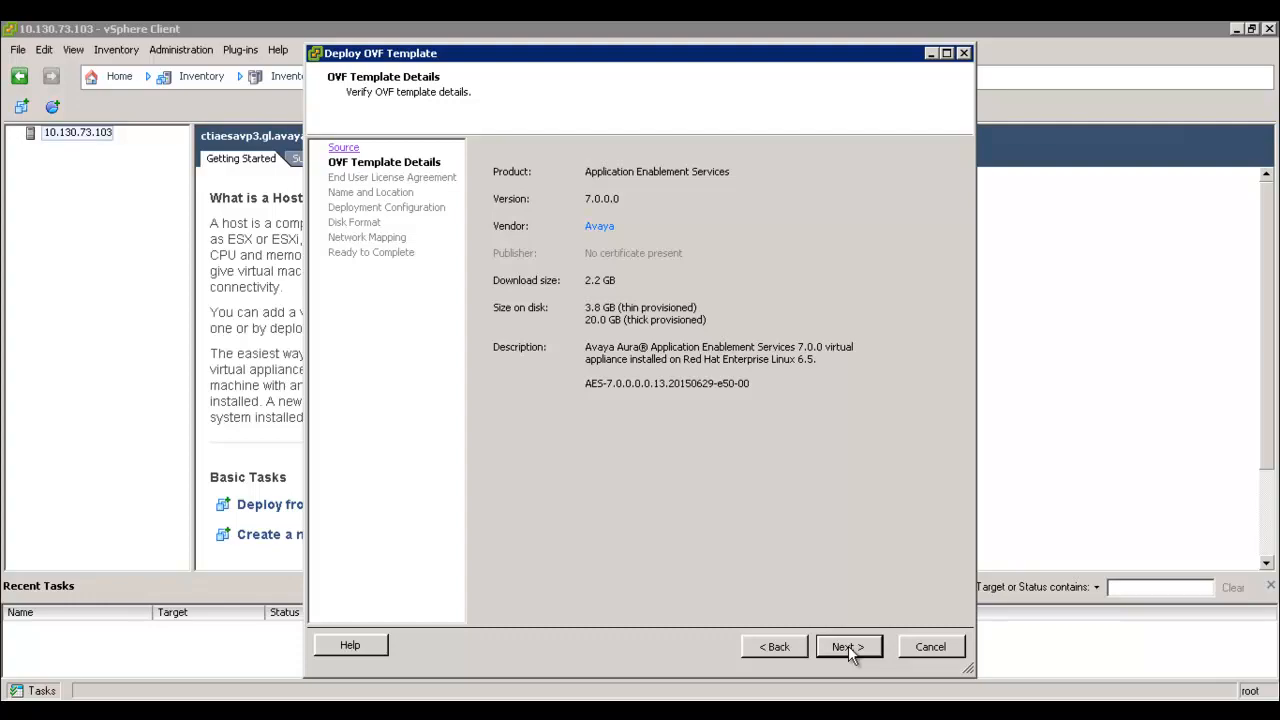
Scroll through and accept the Avaya end user license agreement, then continue
left_click(848, 646)
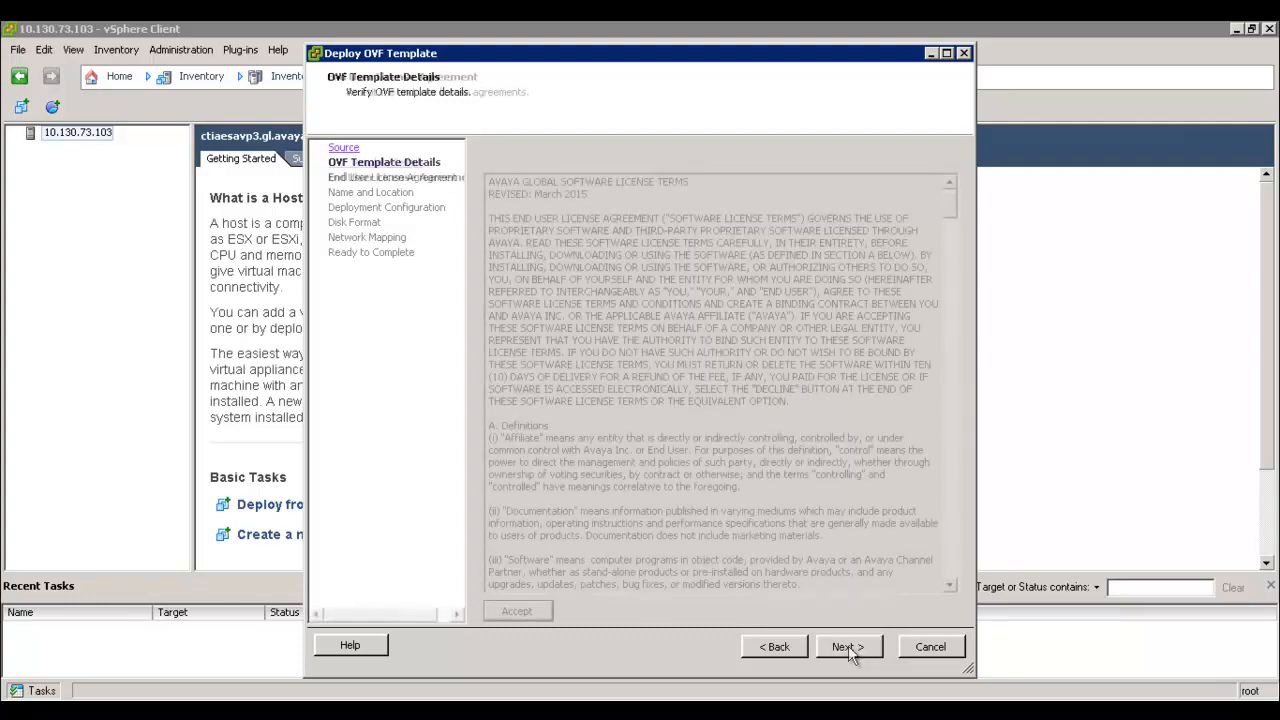
left_click_drag(951, 201, 950, 578)
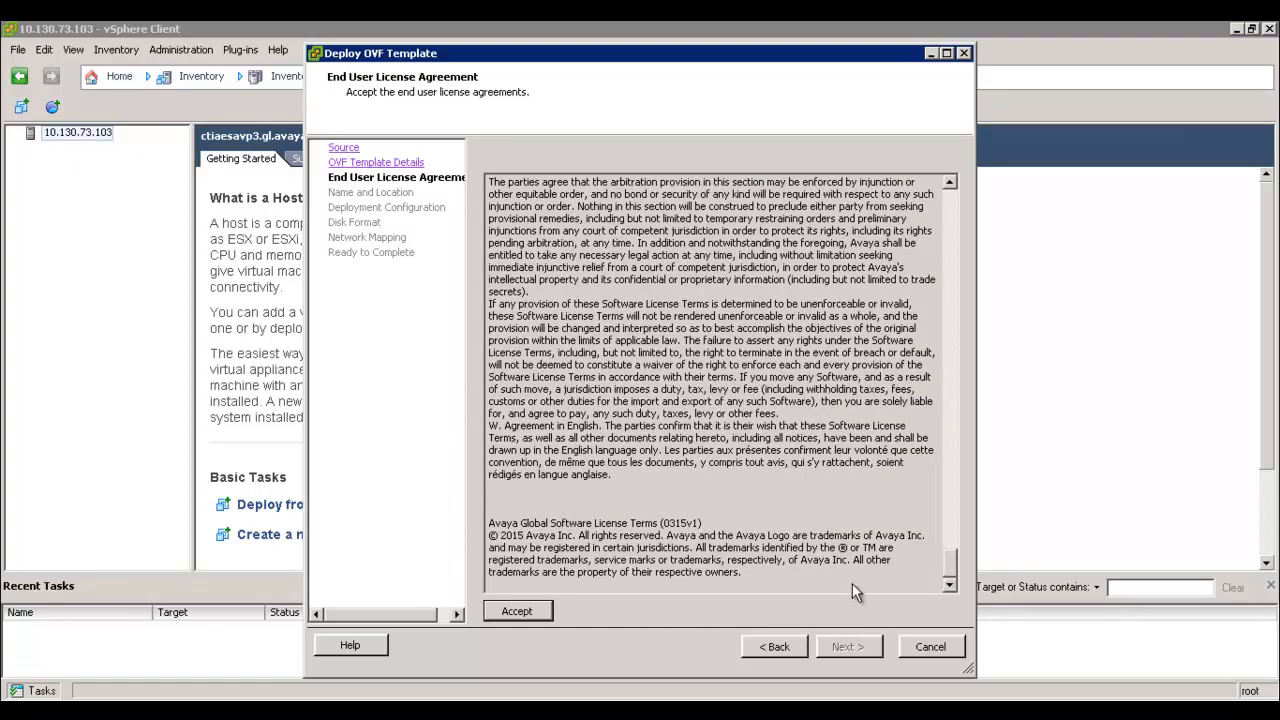
left_click(518, 612)
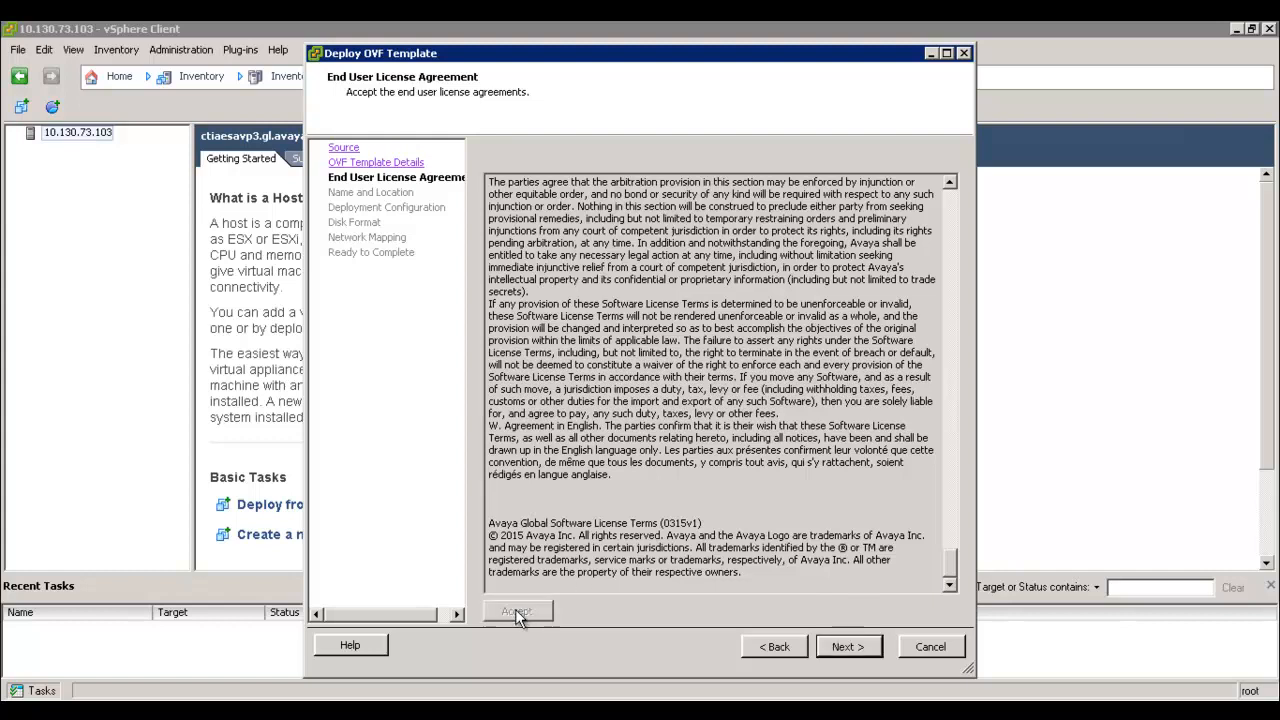
left_click(845, 647)
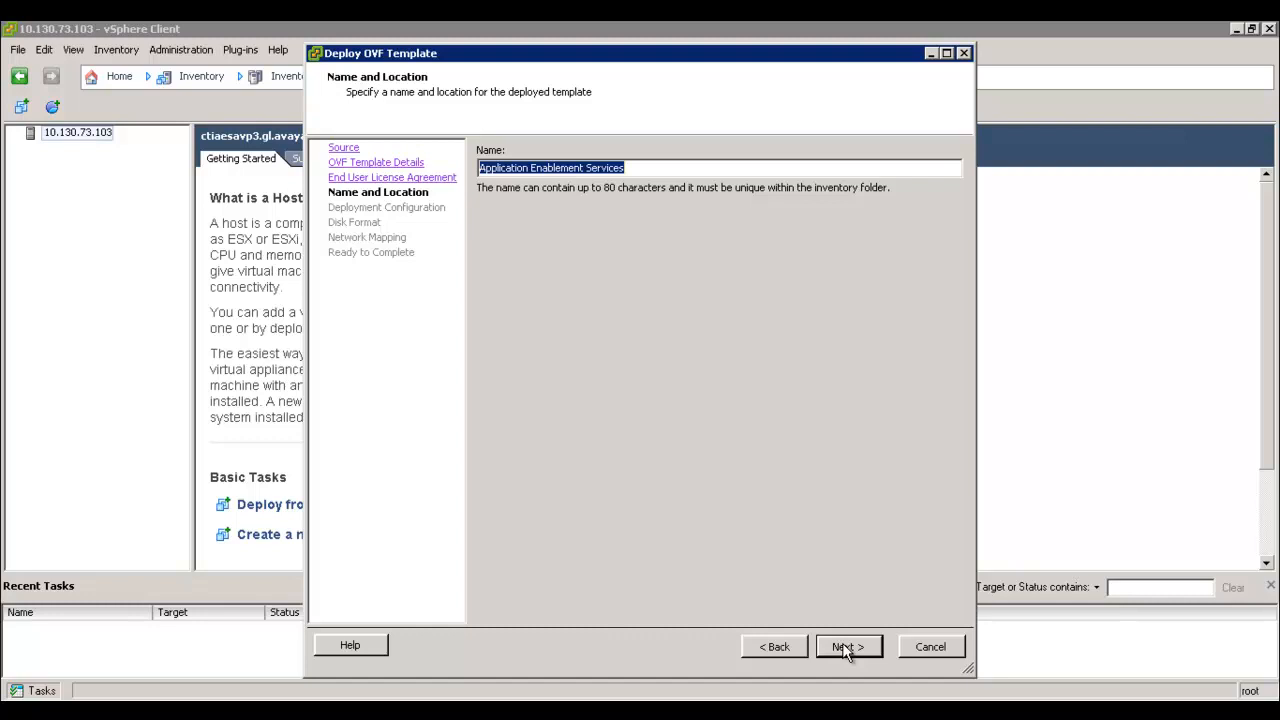
Enter VM name VM_Name_Your_Choice and pick deployment configuration AE Services 7.0 Profile 3
type("VM")
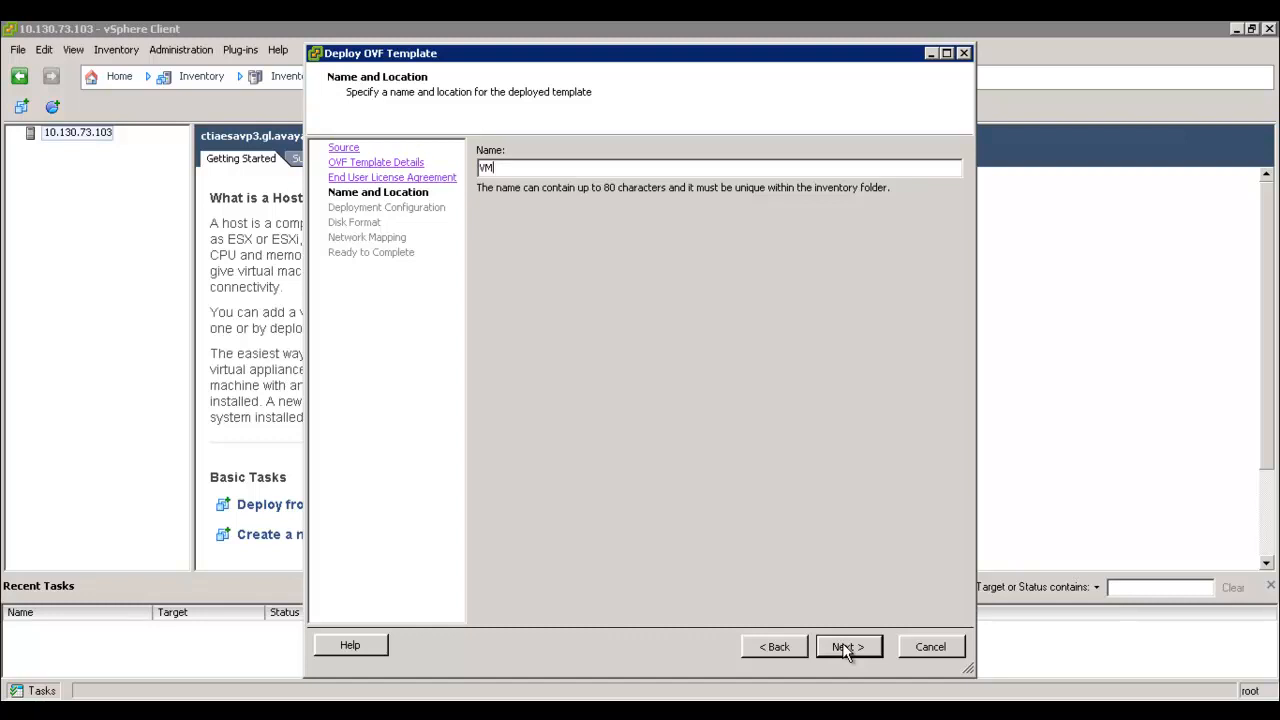
type("_Name_Your_Choice")
left_click(846, 647)
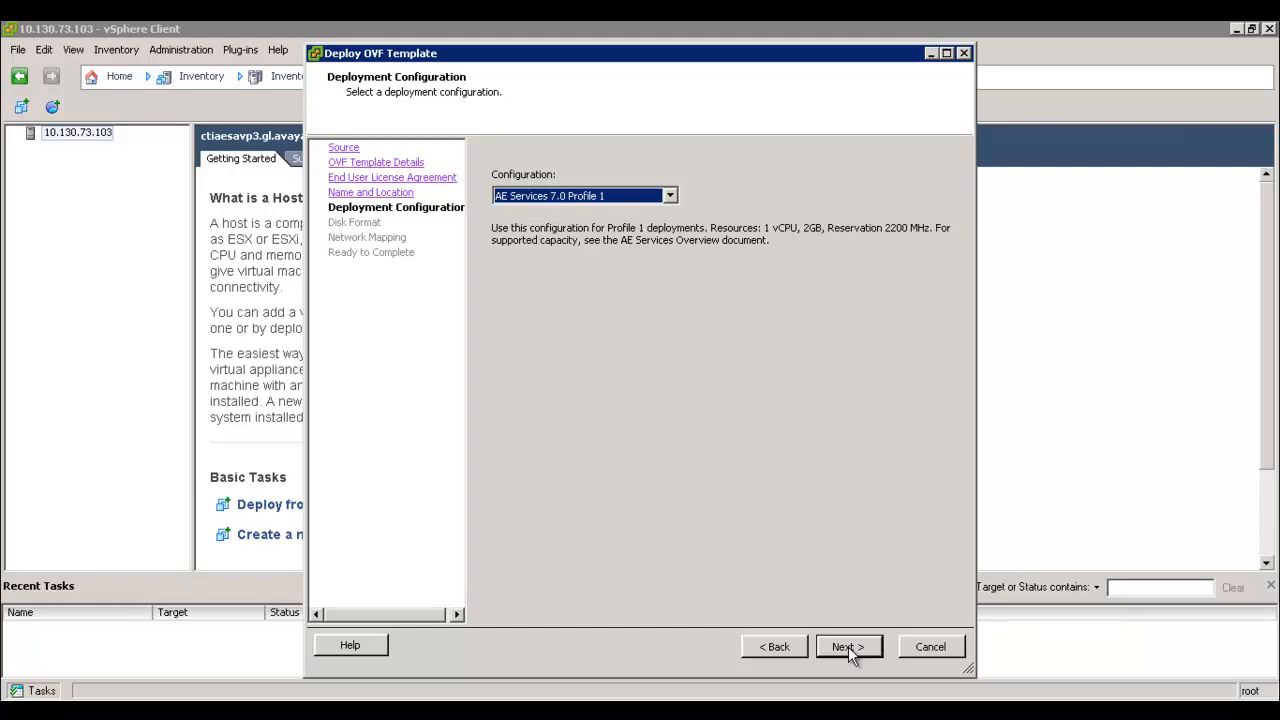
left_click(670, 196)
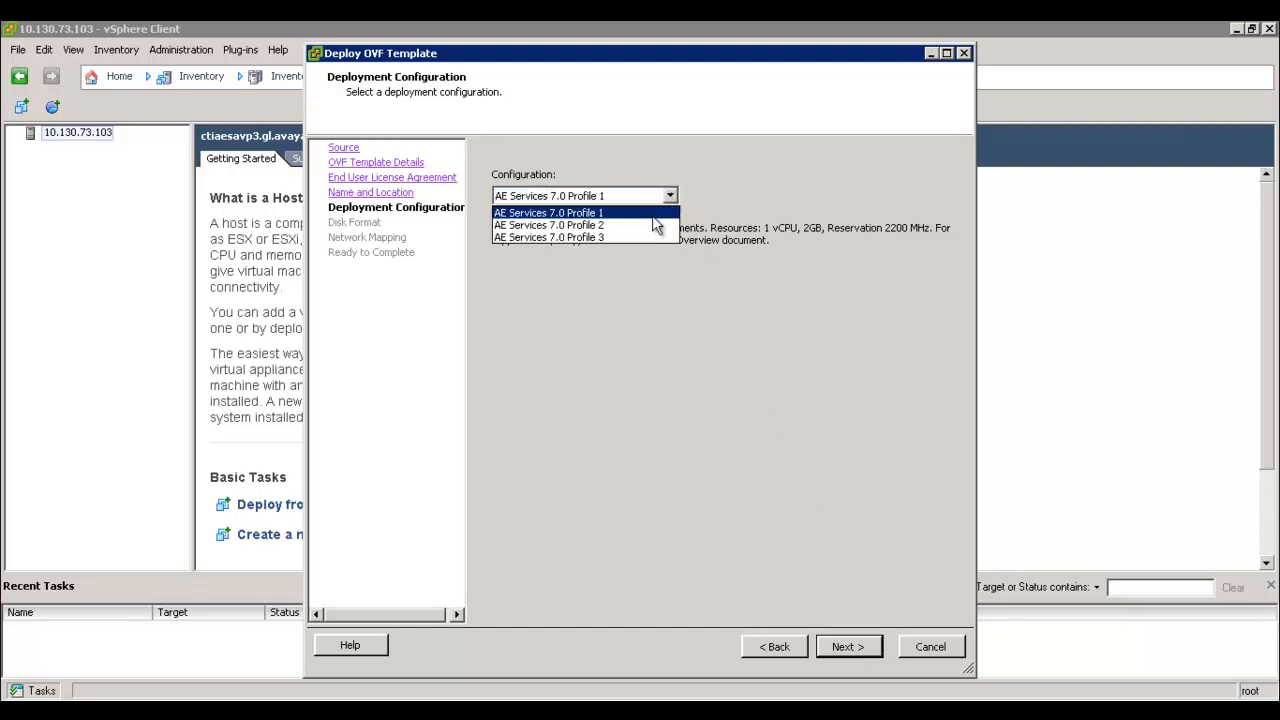
left_click(650, 225)
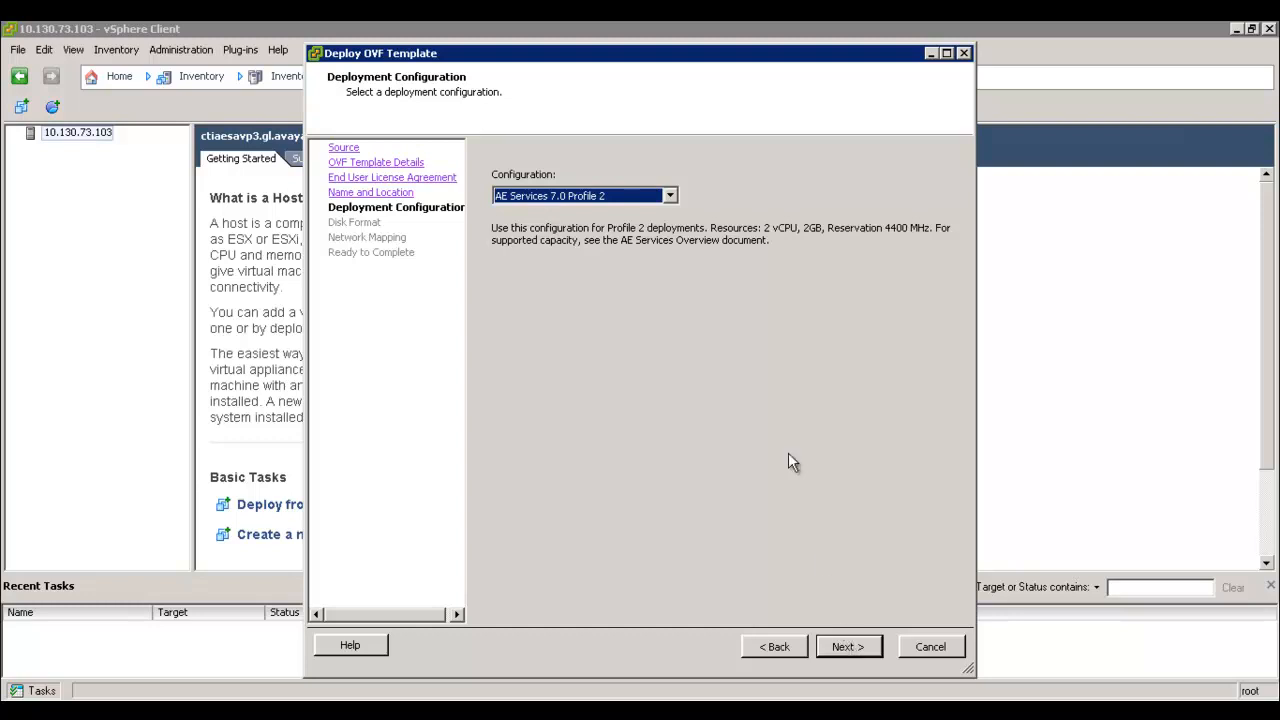
left_click(670, 196)
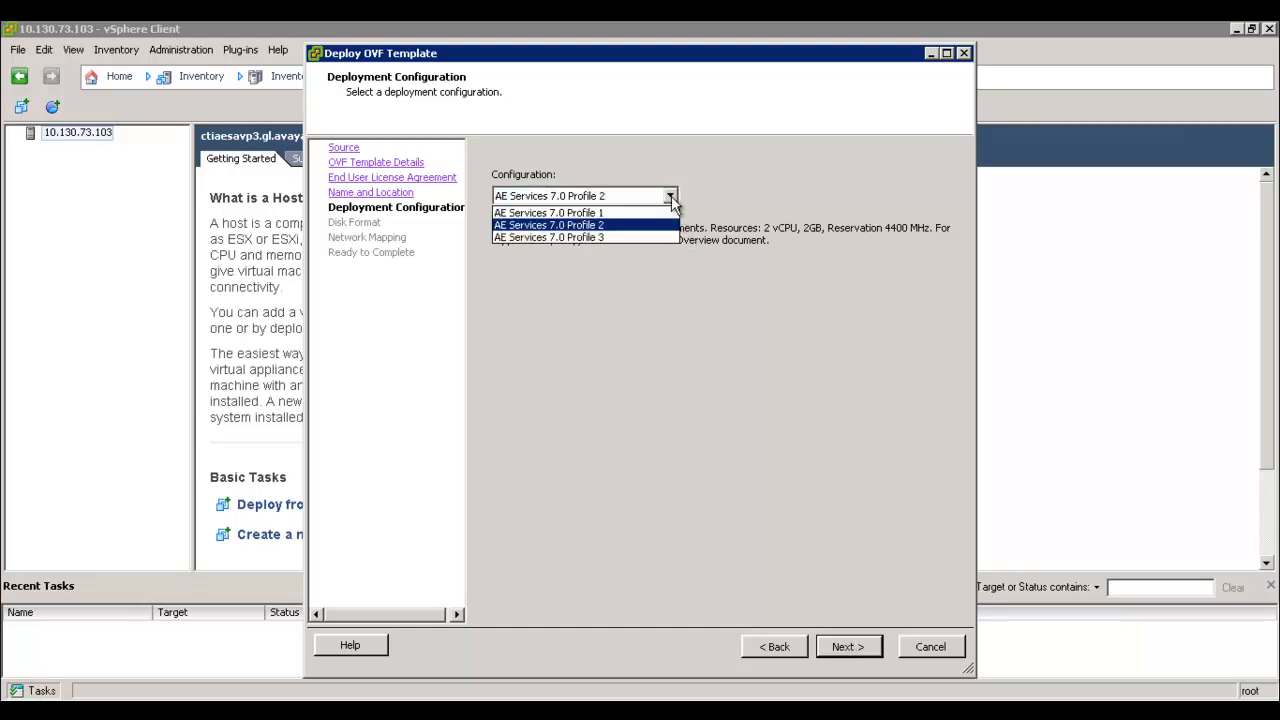
left_click(625, 236)
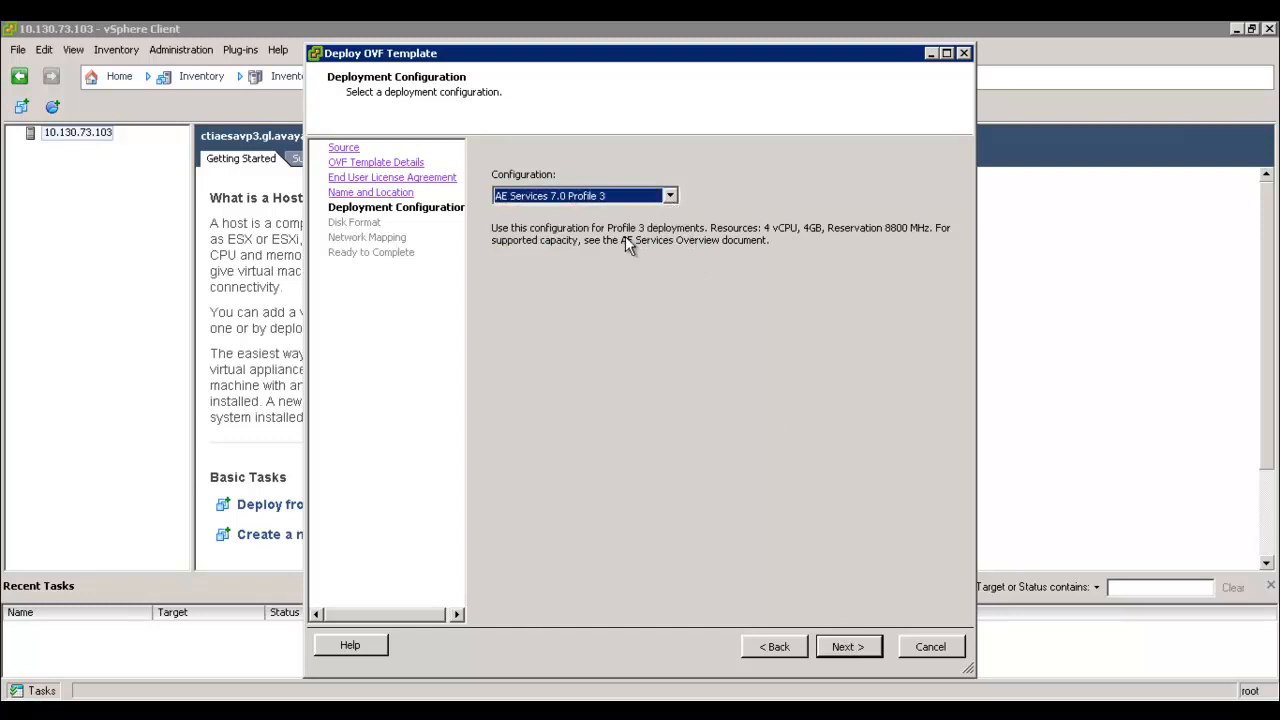
left_click(848, 647)
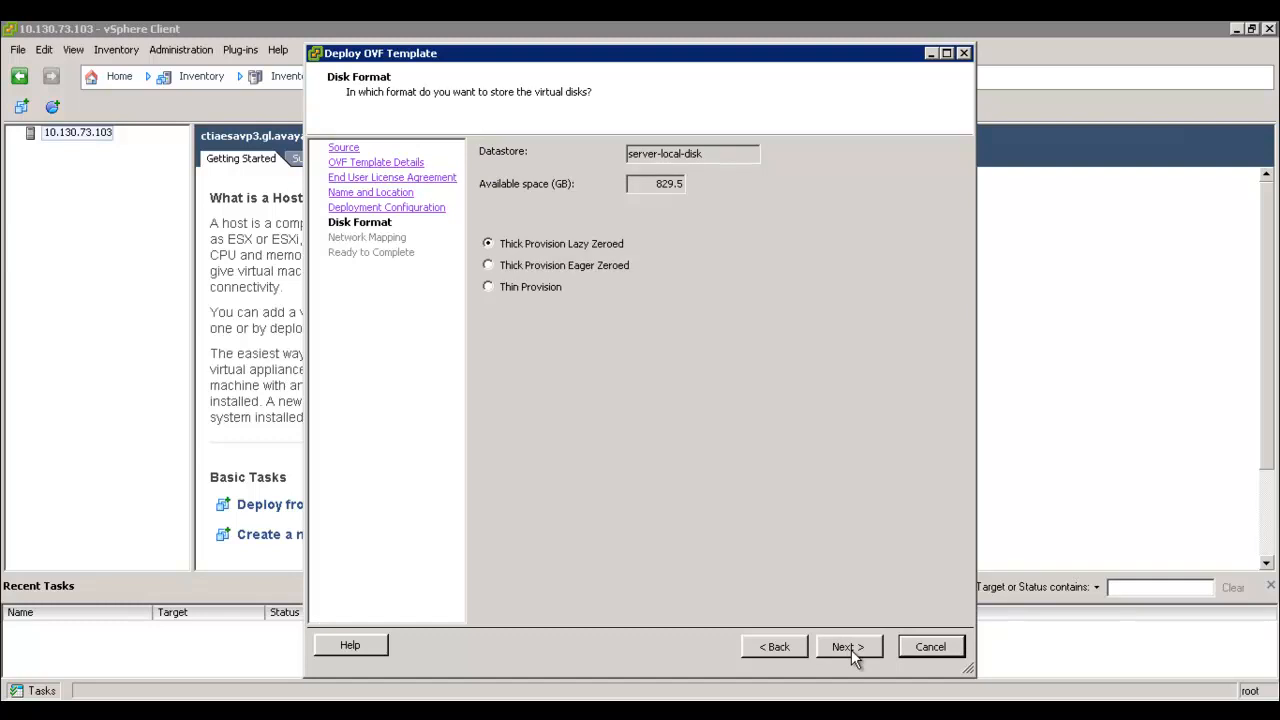
Keep thick lazy-zeroed disks and default network mapping, enable power-on after deployment, and finish
left_click(848, 647)
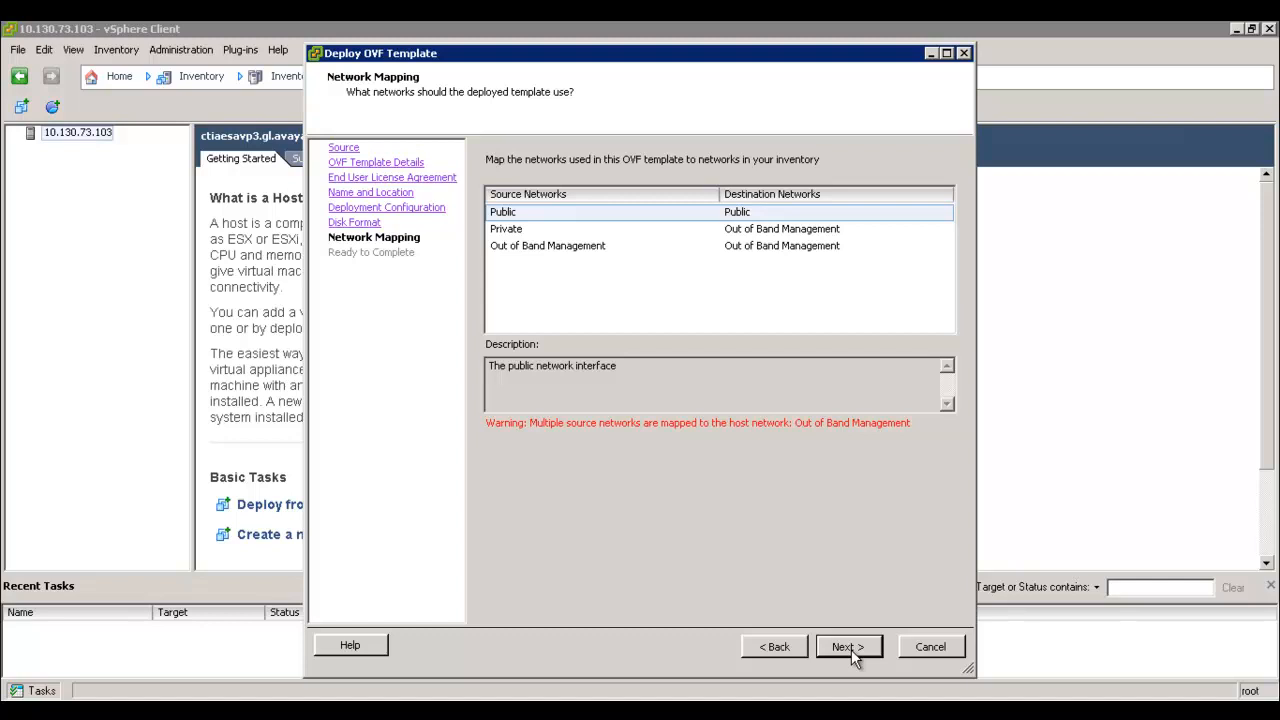
left_click(848, 647)
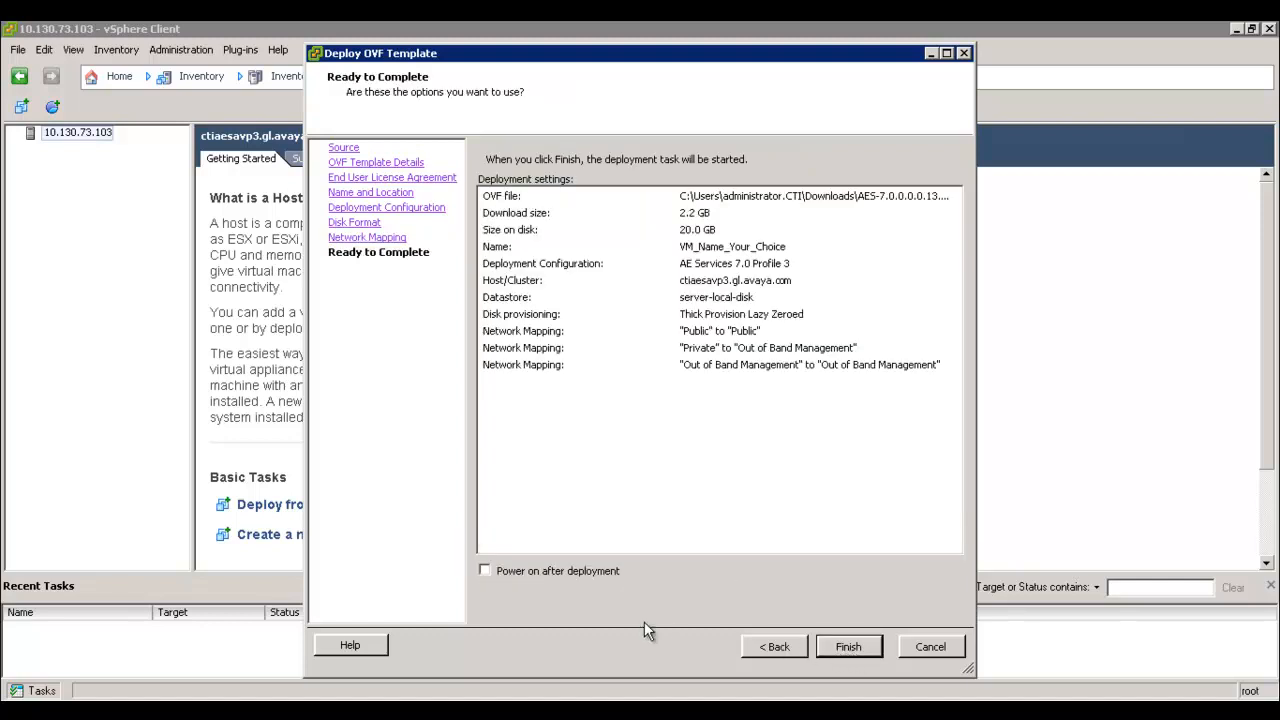
left_click(485, 571)
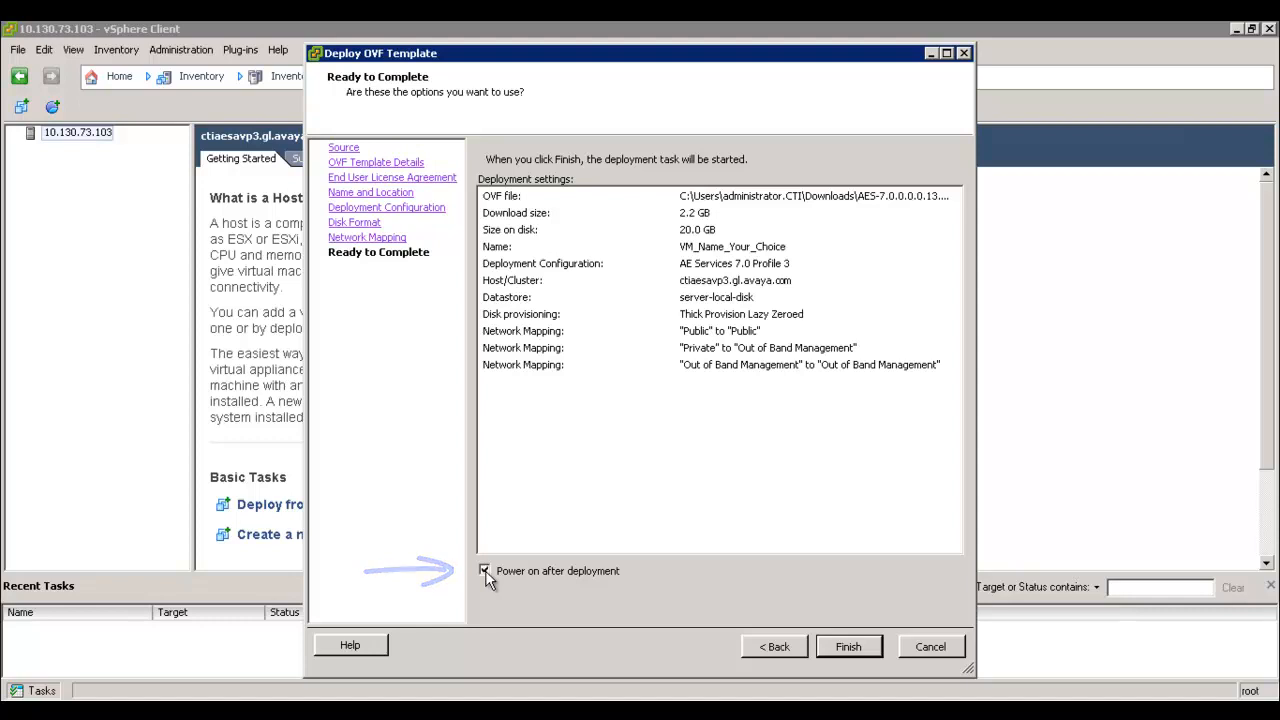
left_click(848, 647)
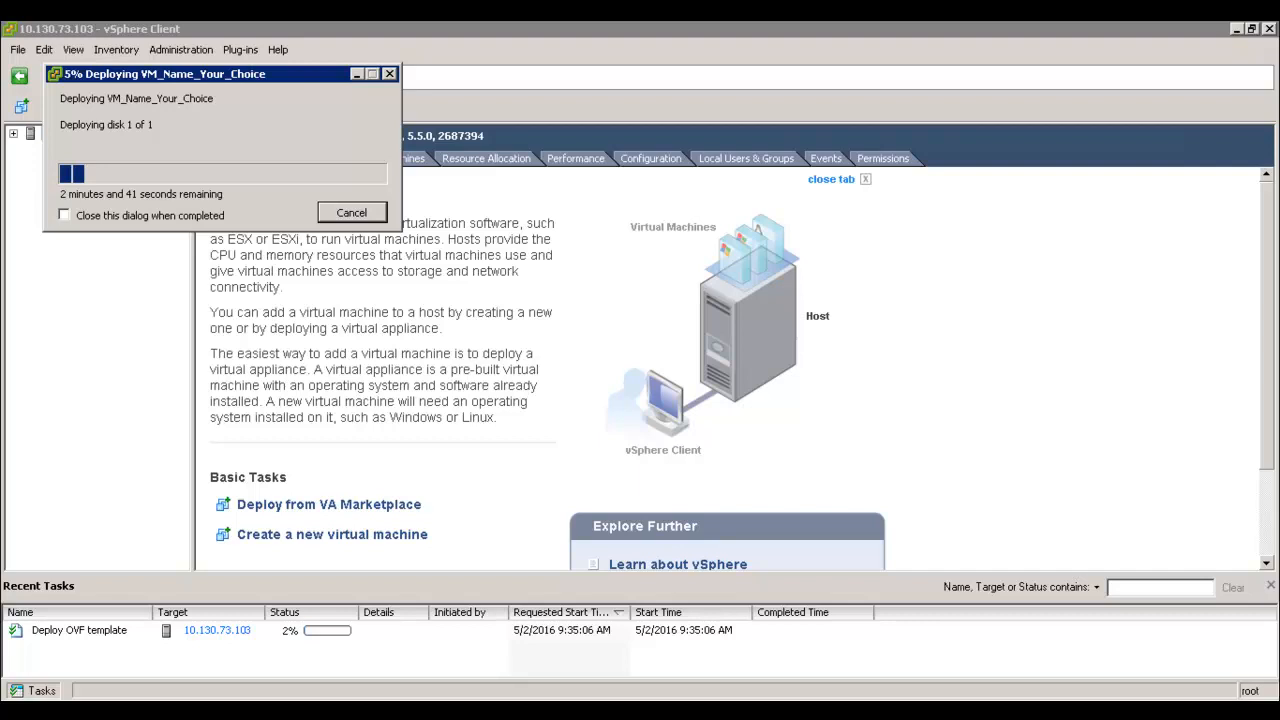
Close the deployment-completed message and select VM_Name_Your_Choice in the inventory
left_click_drag(190, 78, 282, 122)
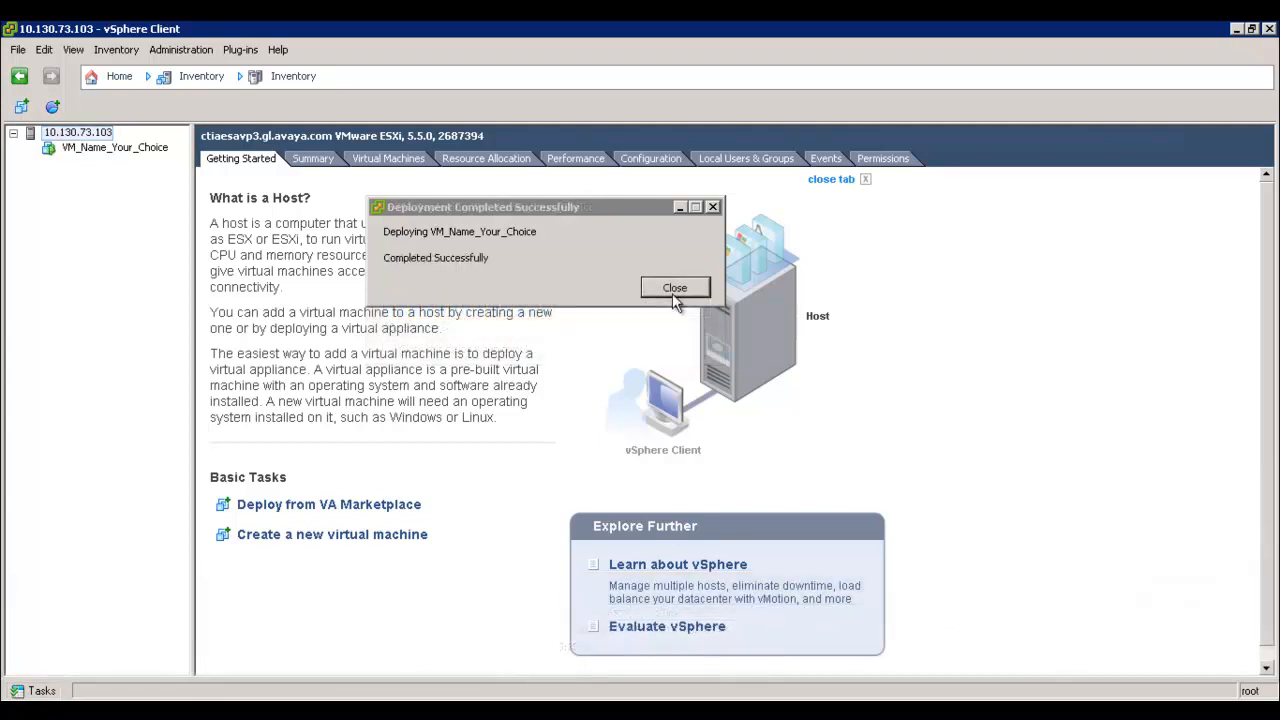
left_click(674, 289)
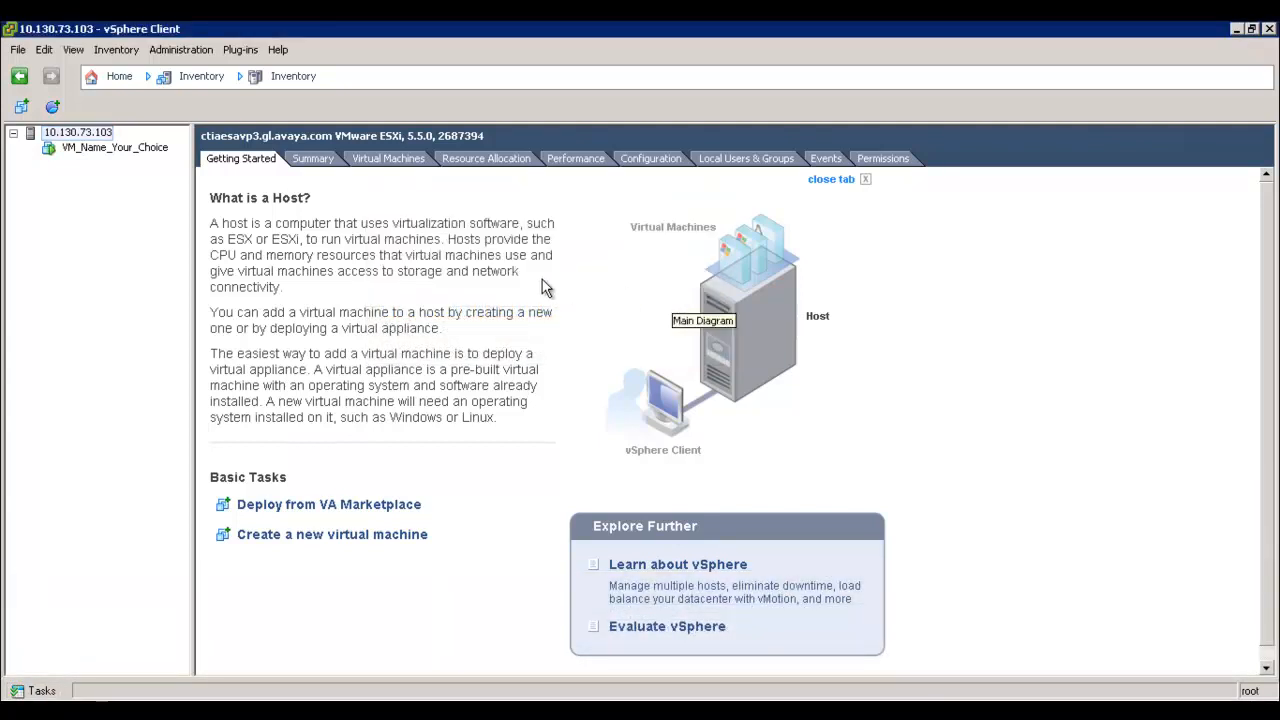
left_click(116, 151)
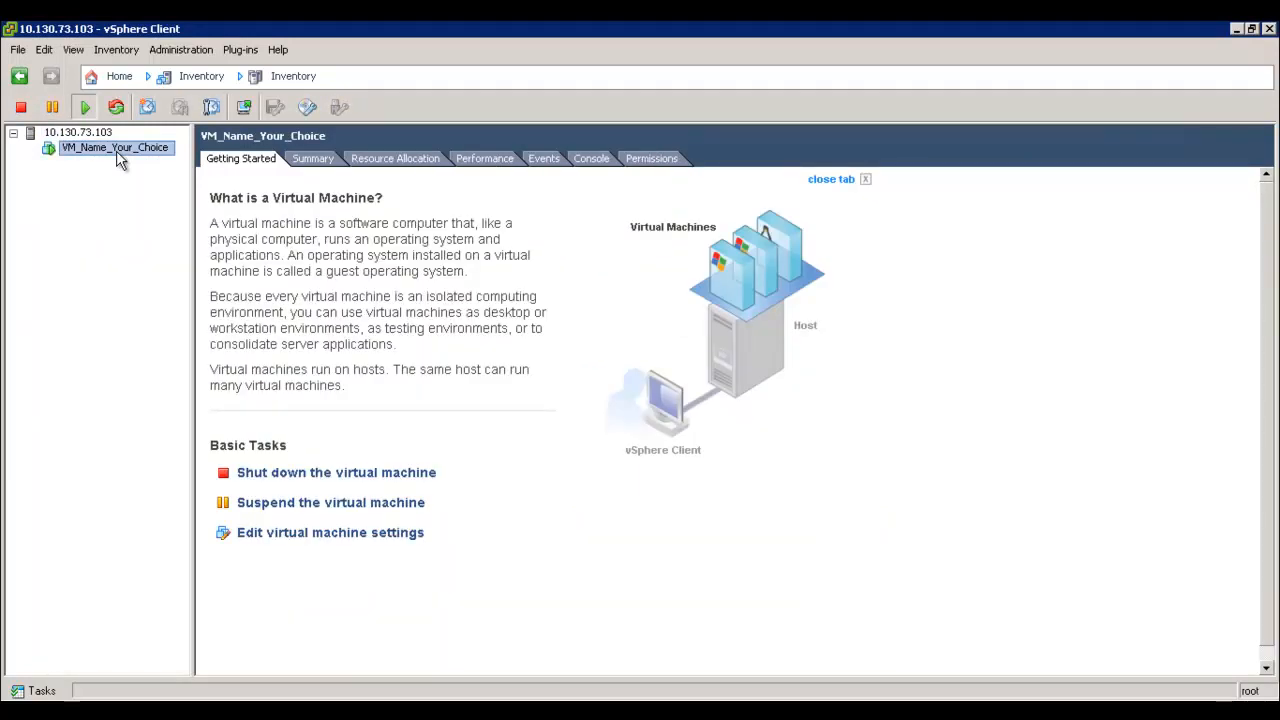
Open the VM's console and answer y to configure AE Services now
right_click(119, 160)
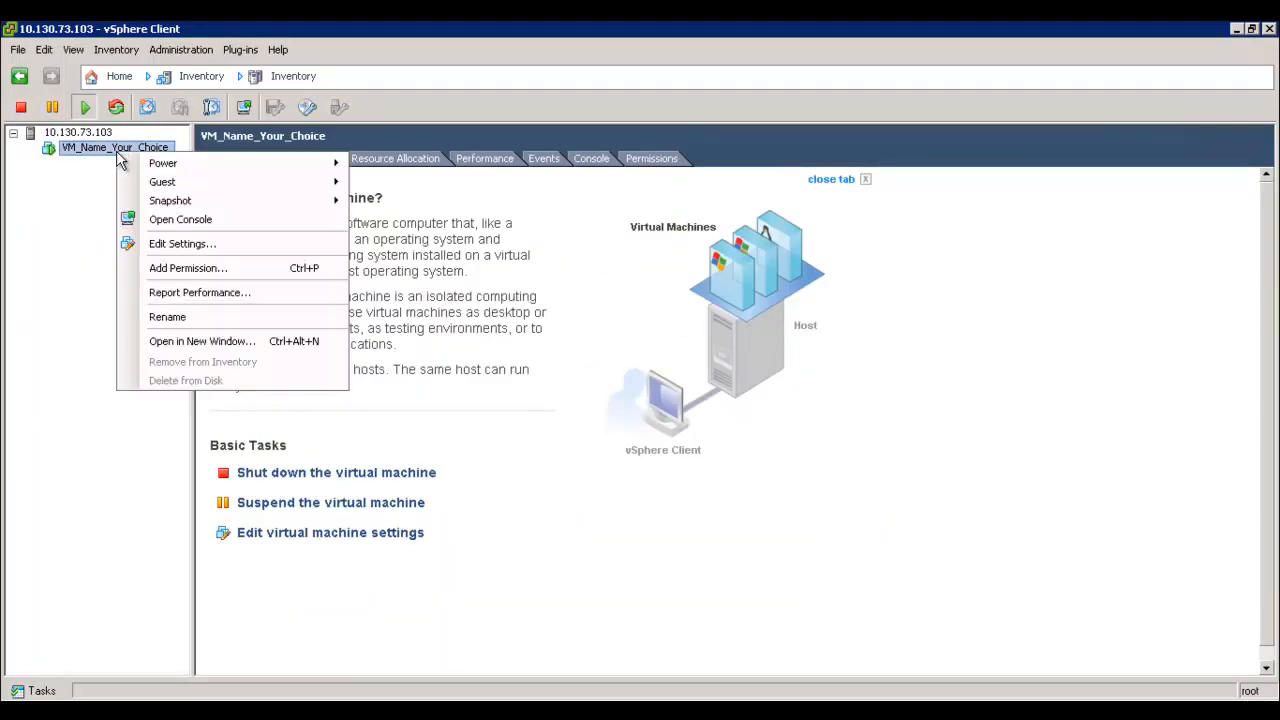
left_click(205, 222)
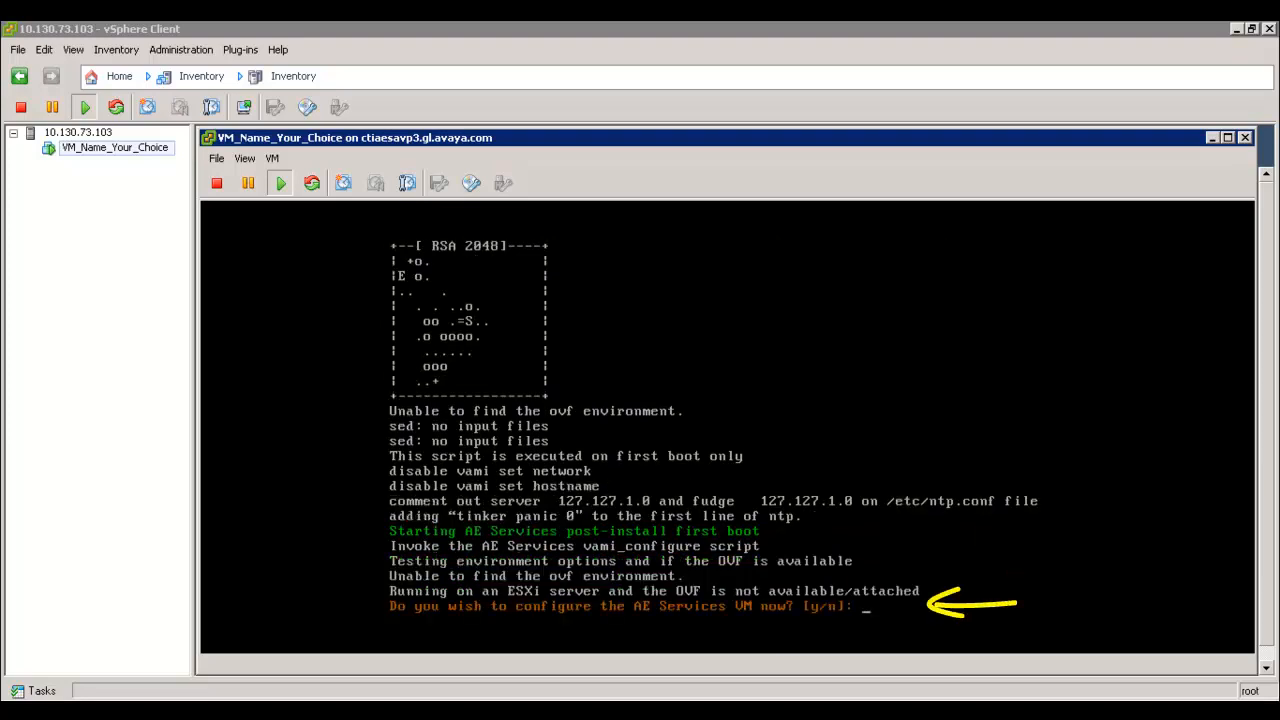
type("y")
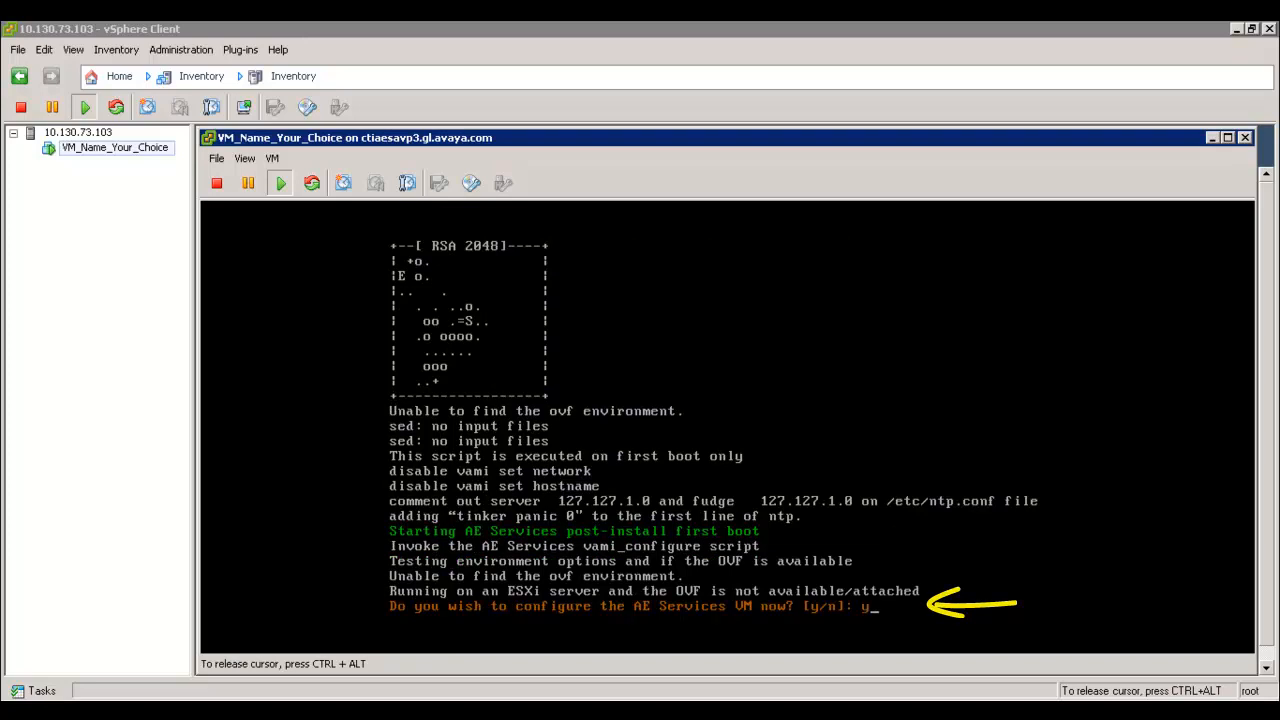
key("Return")
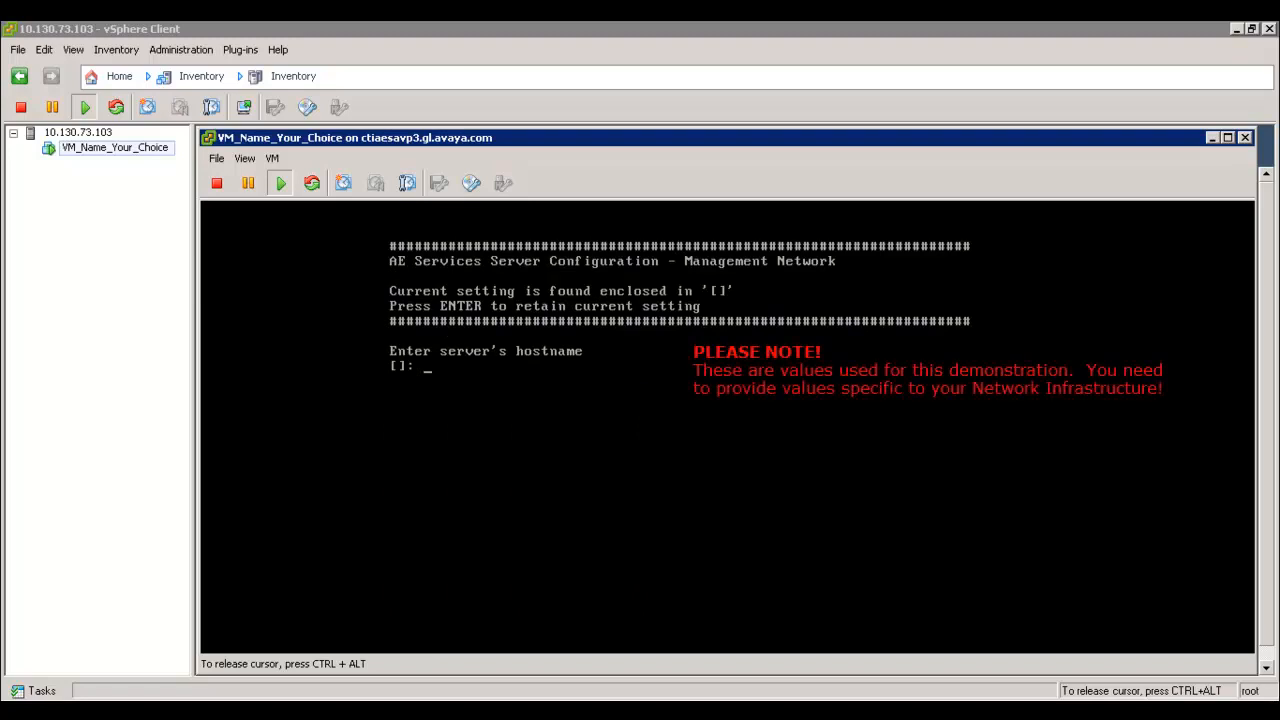
Enter hostname aesserver7, IP 10.130.73.117, netmask 255.255.255.128 and gateway 10.130.73.1
type("aesse")
type("rver")
type("7")
type("10.130.73.117")
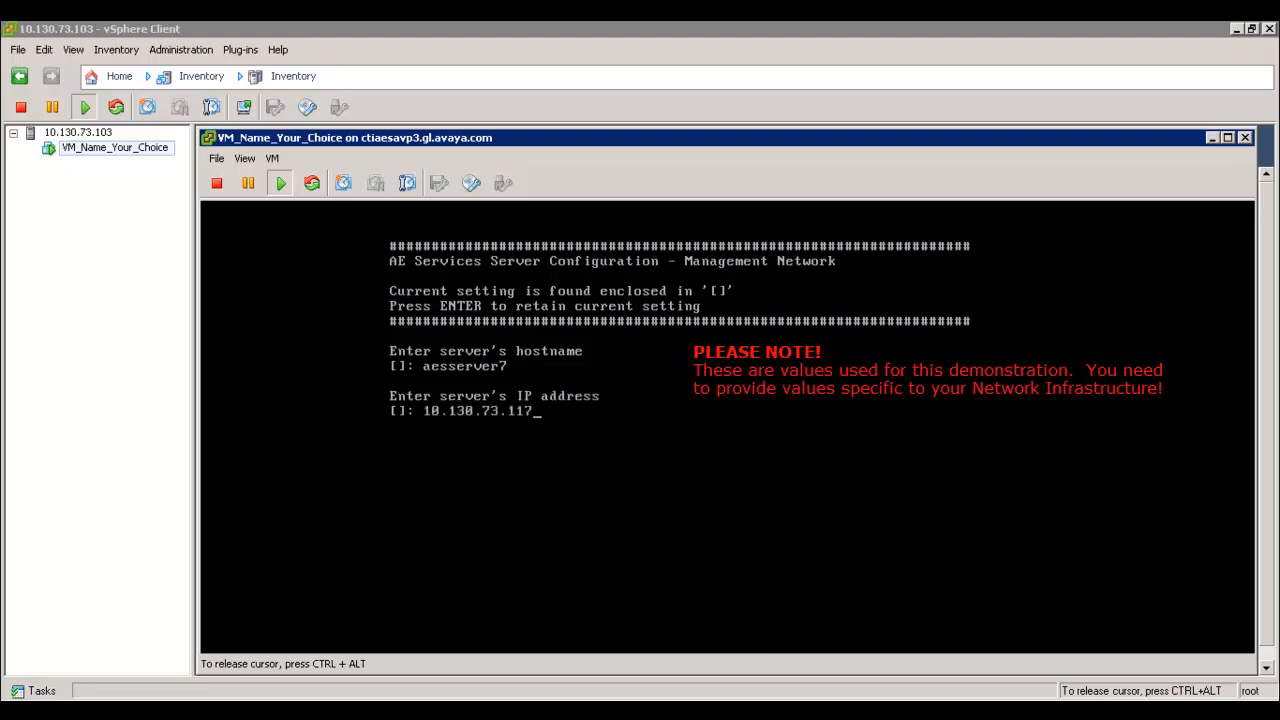
key("Return")
type("255.255.255.128")
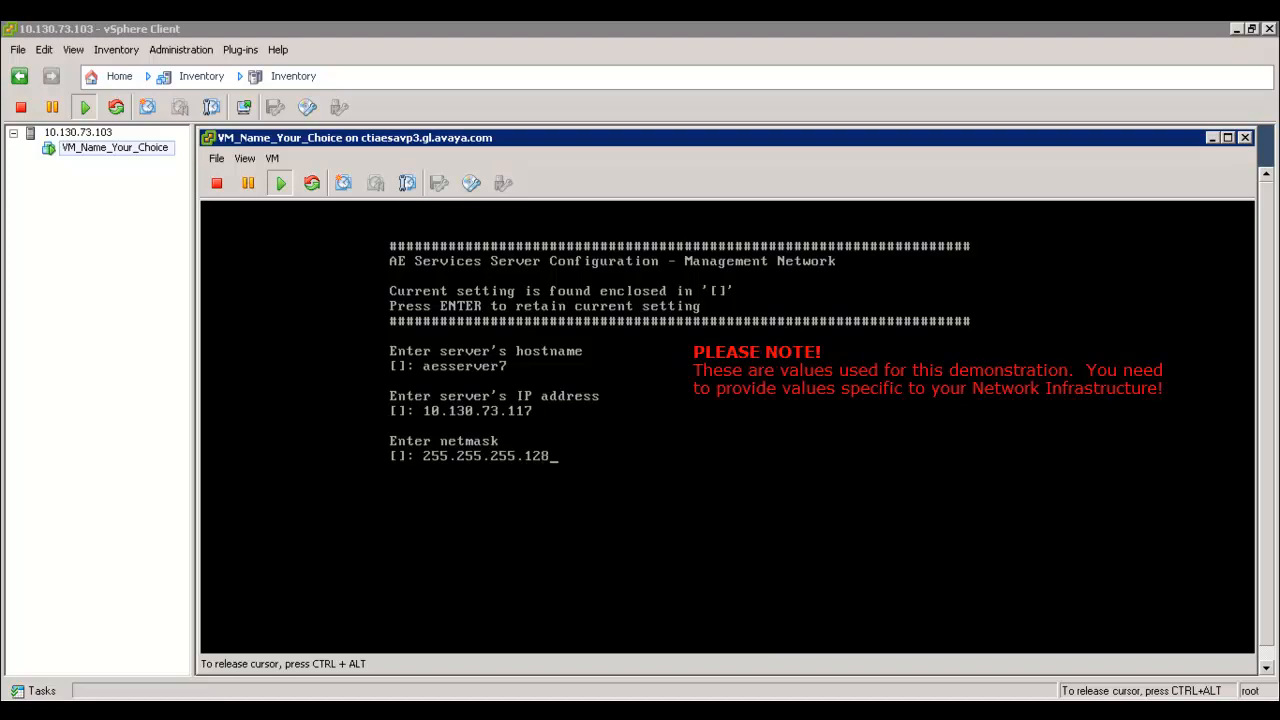
key("Return")
type("10.130.73.1")
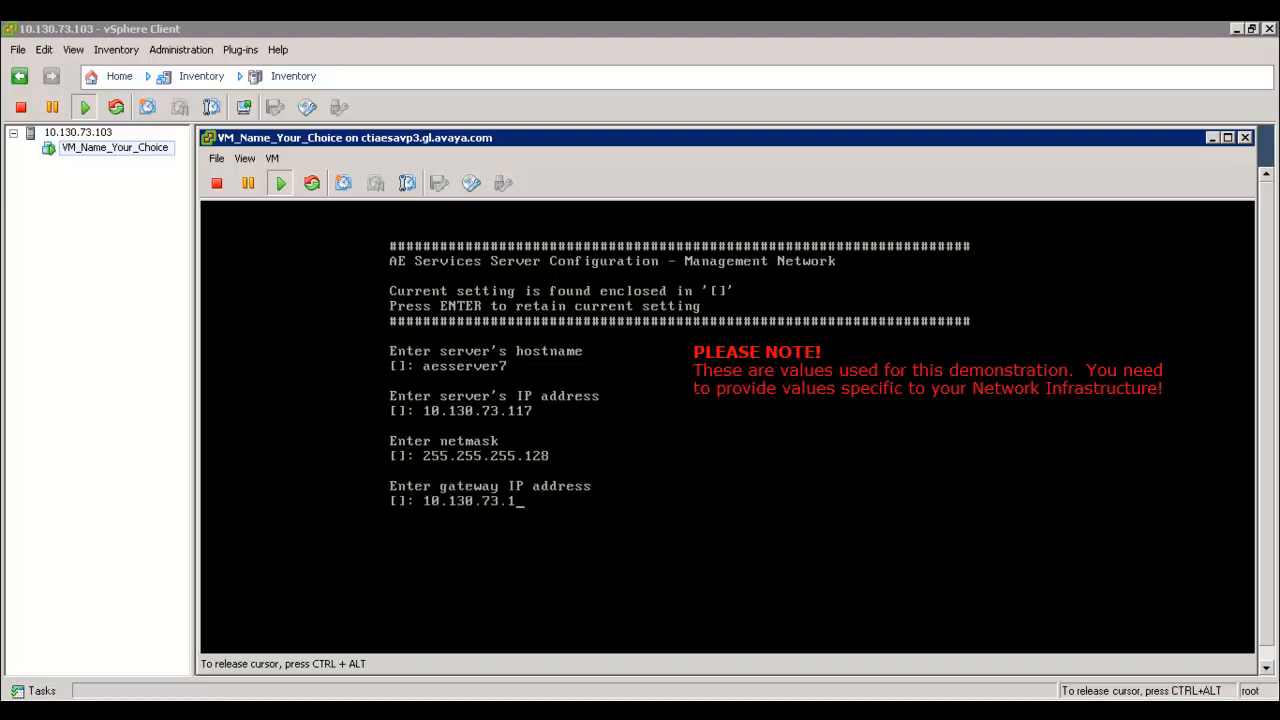
key("Return")
Enter domain gl.avaya.com and DNS 135.12, then confirm y to apply the settings
type("gl.avaya.com")
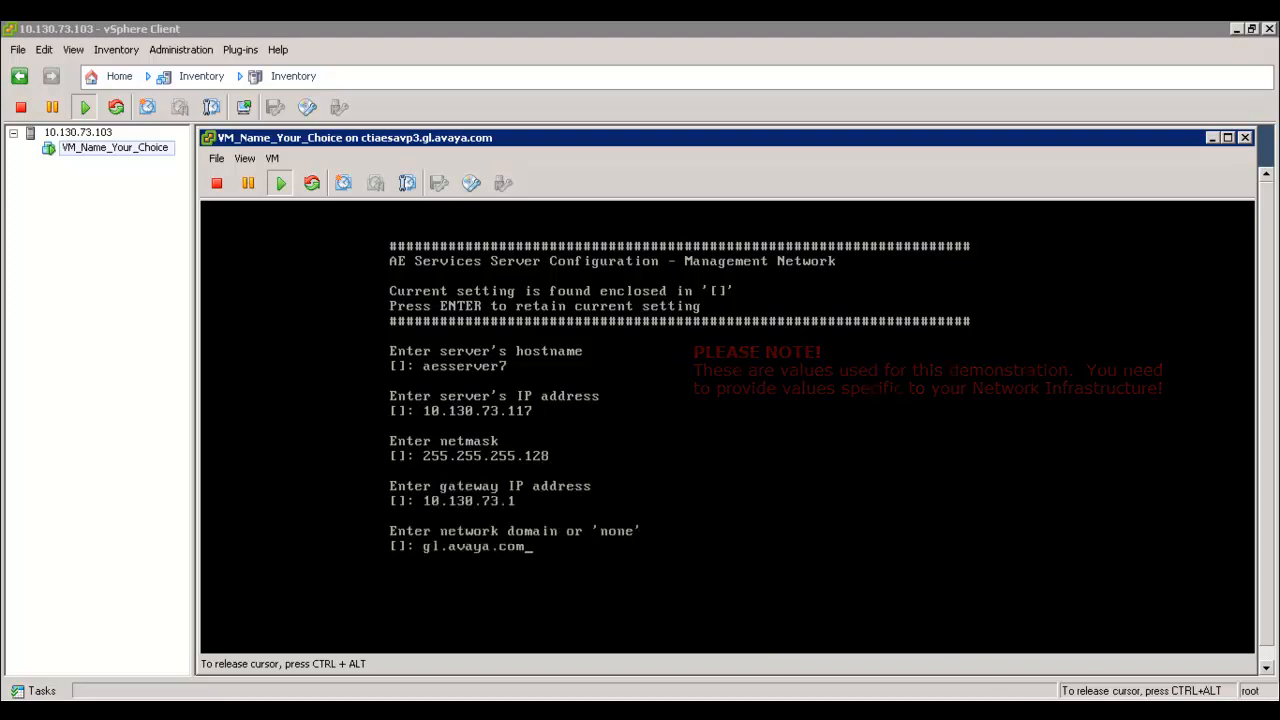
key("Return")
type("135.12")
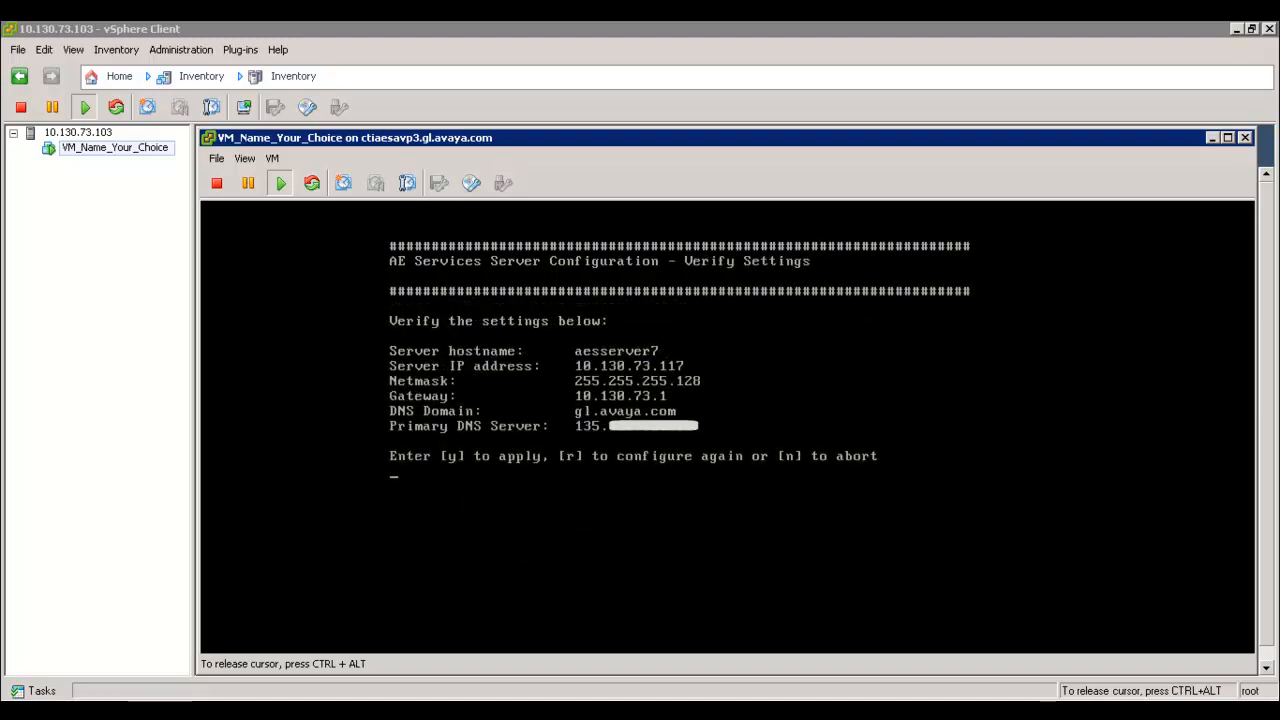
type("y")
key("Return")
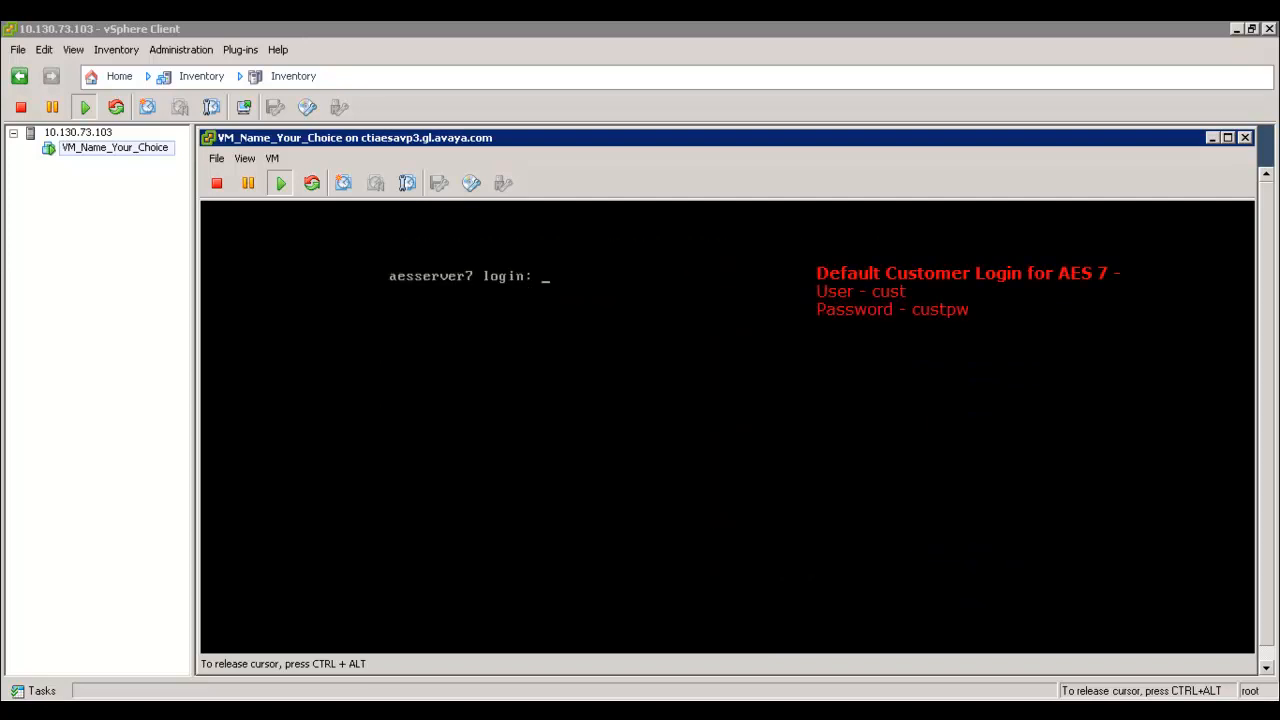
Log in with the default customer account and run swversion to check the software version
type("cust")
key("Return")
key("Return")
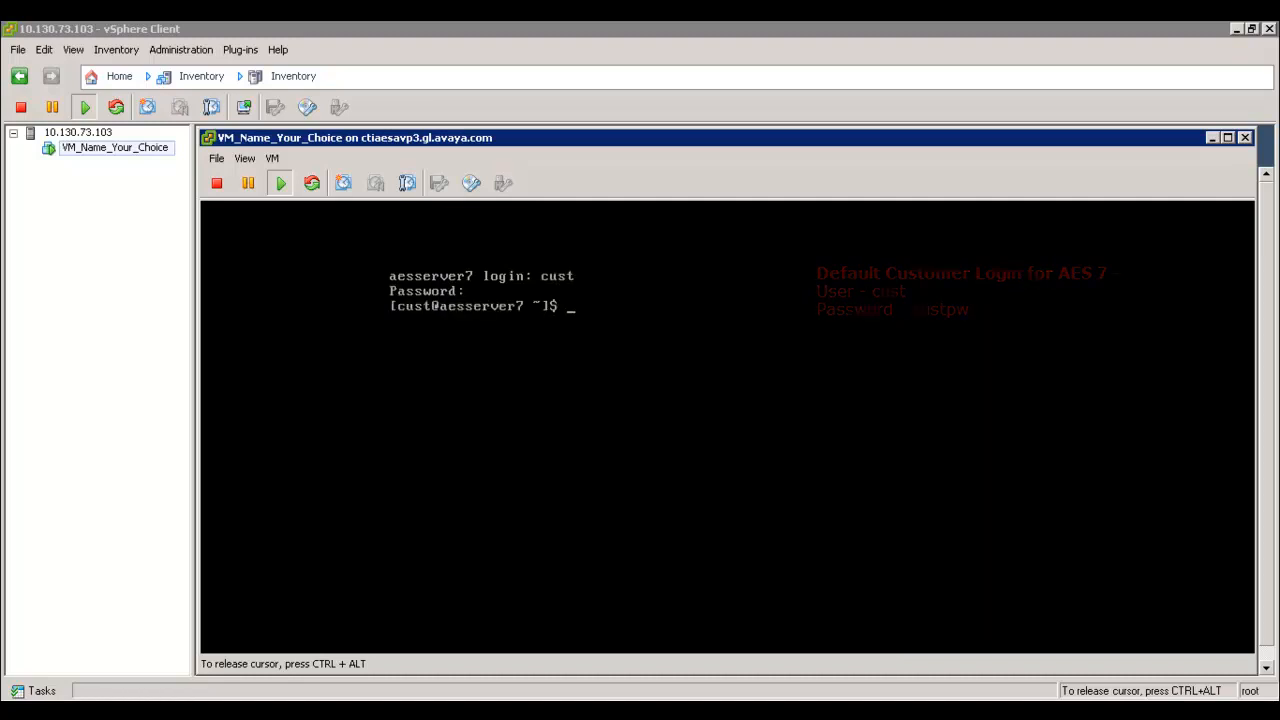
type("swversion")
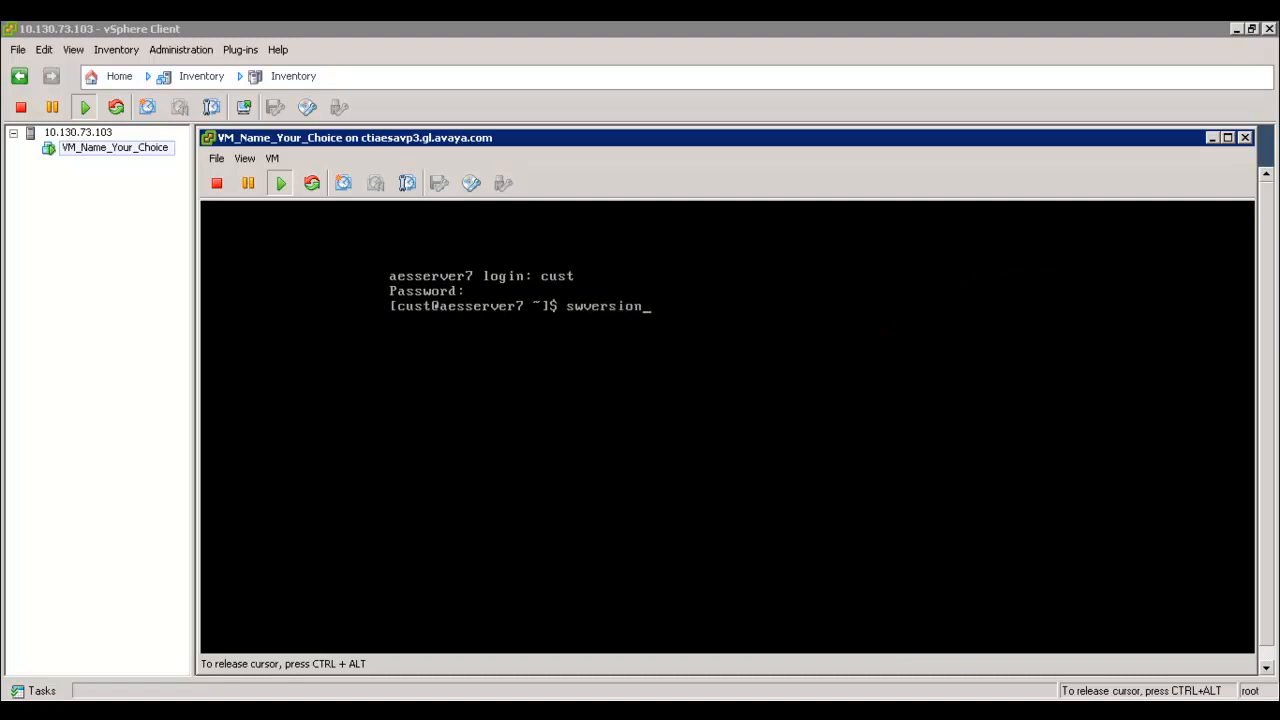
key("Return")
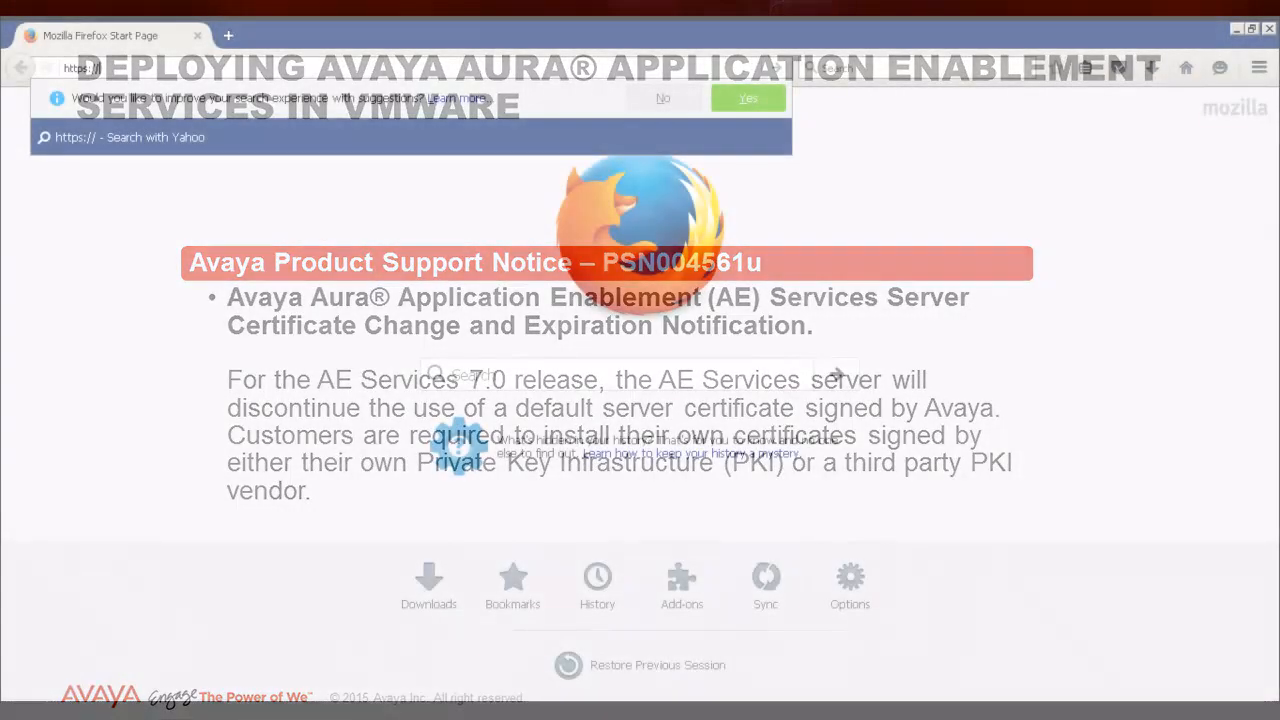
Browse to 10.130.73.117 and log in to the management console with the customer account and password
type("10.130.73.117")
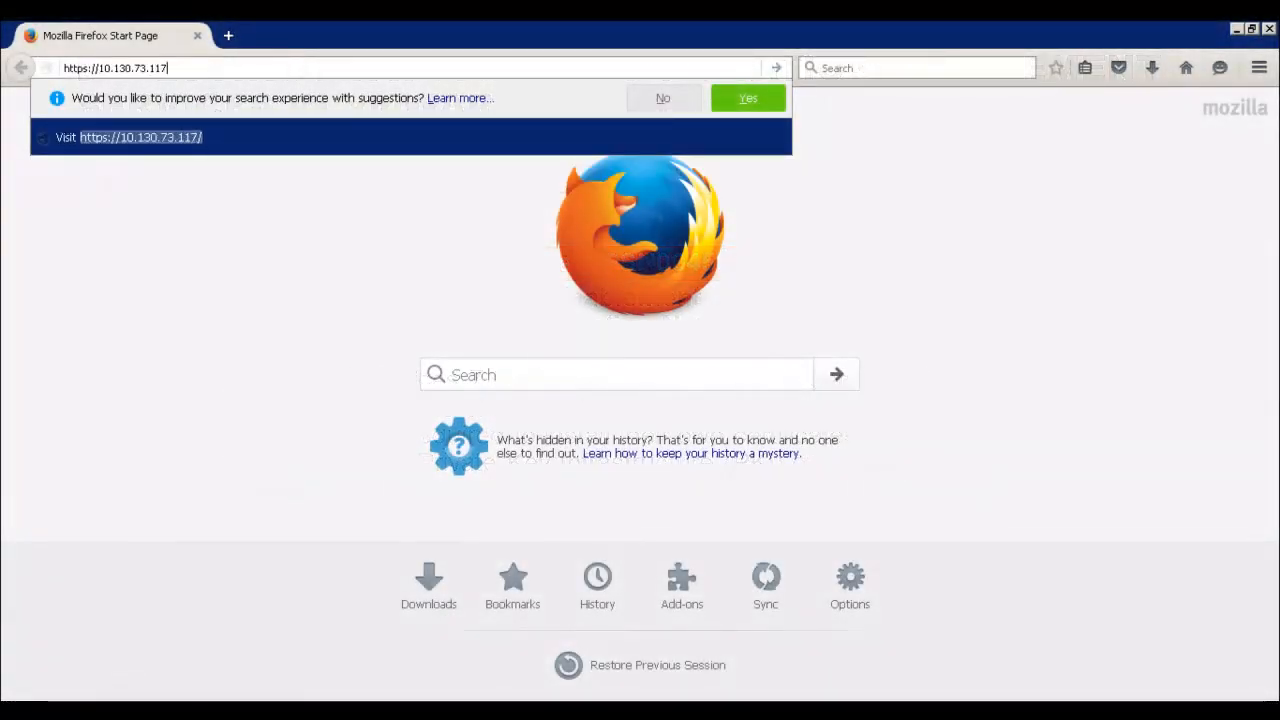
key("Return")
left_click(636, 402)
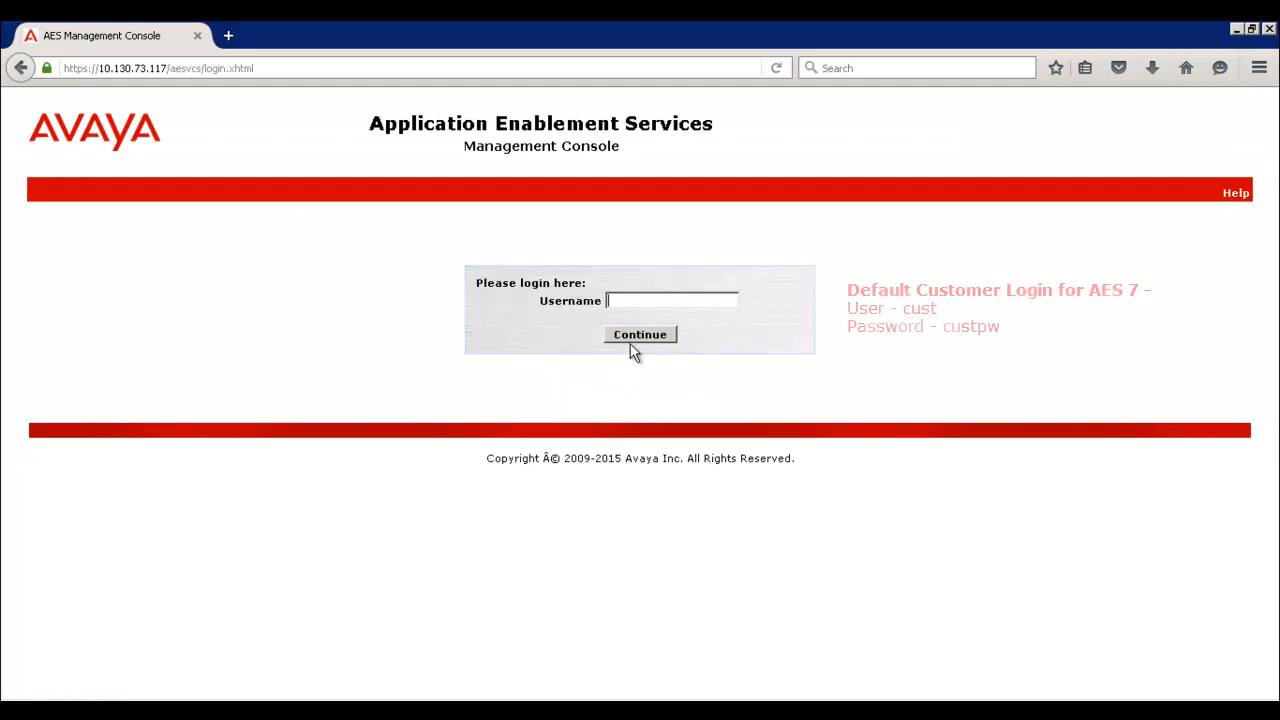
type("cust")
key("Return")
type("custpw")
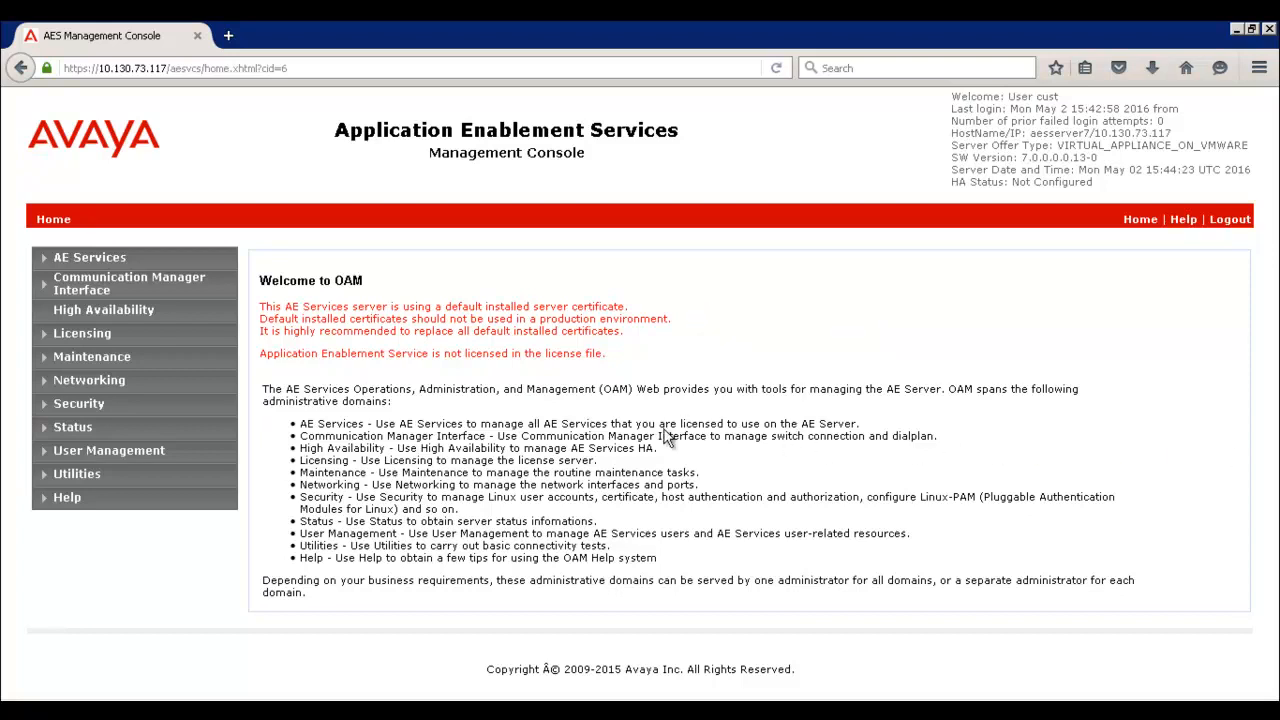
Open Security > Certificate Management > CA Trusted Certificates
left_click(85, 405)
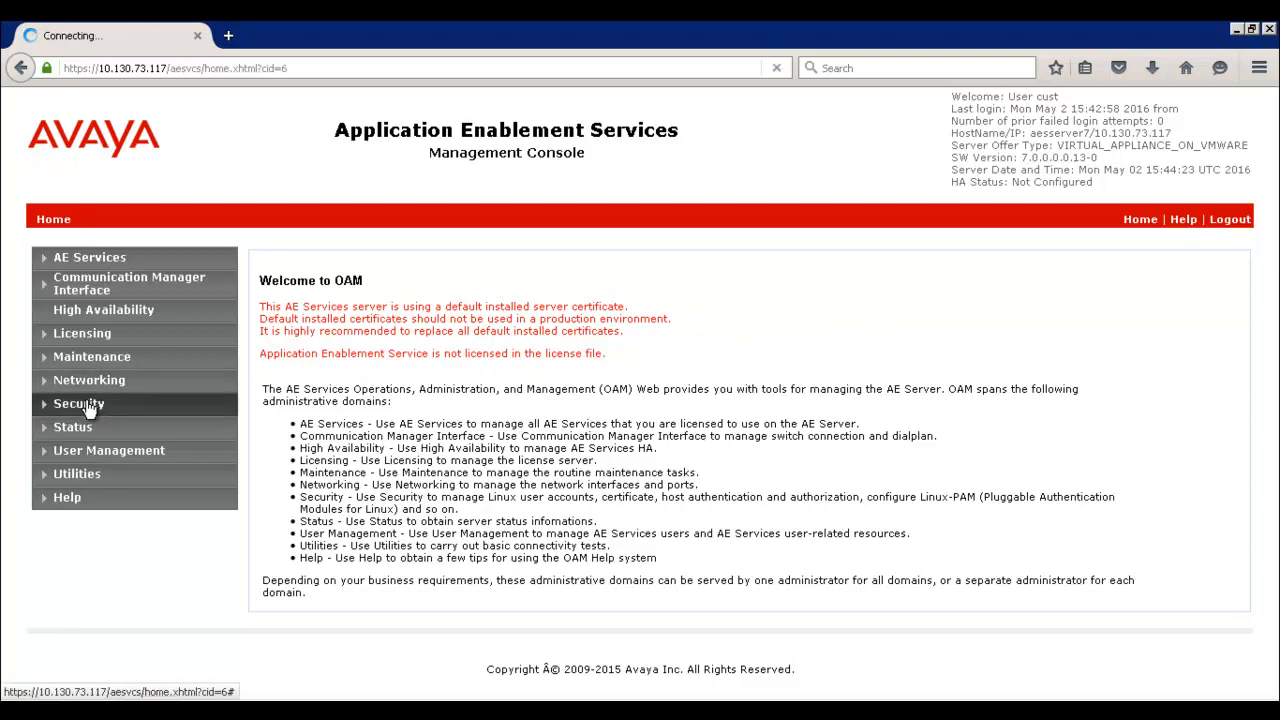
left_click(118, 476)
left_click(121, 497)
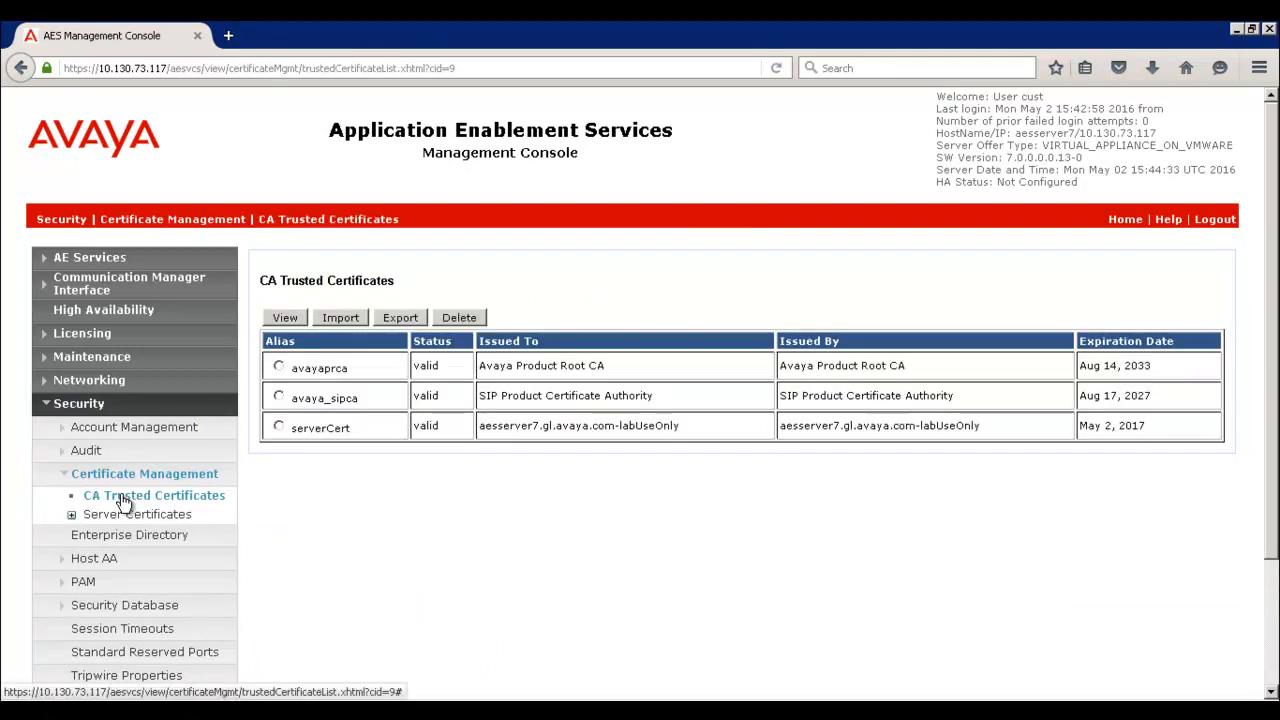